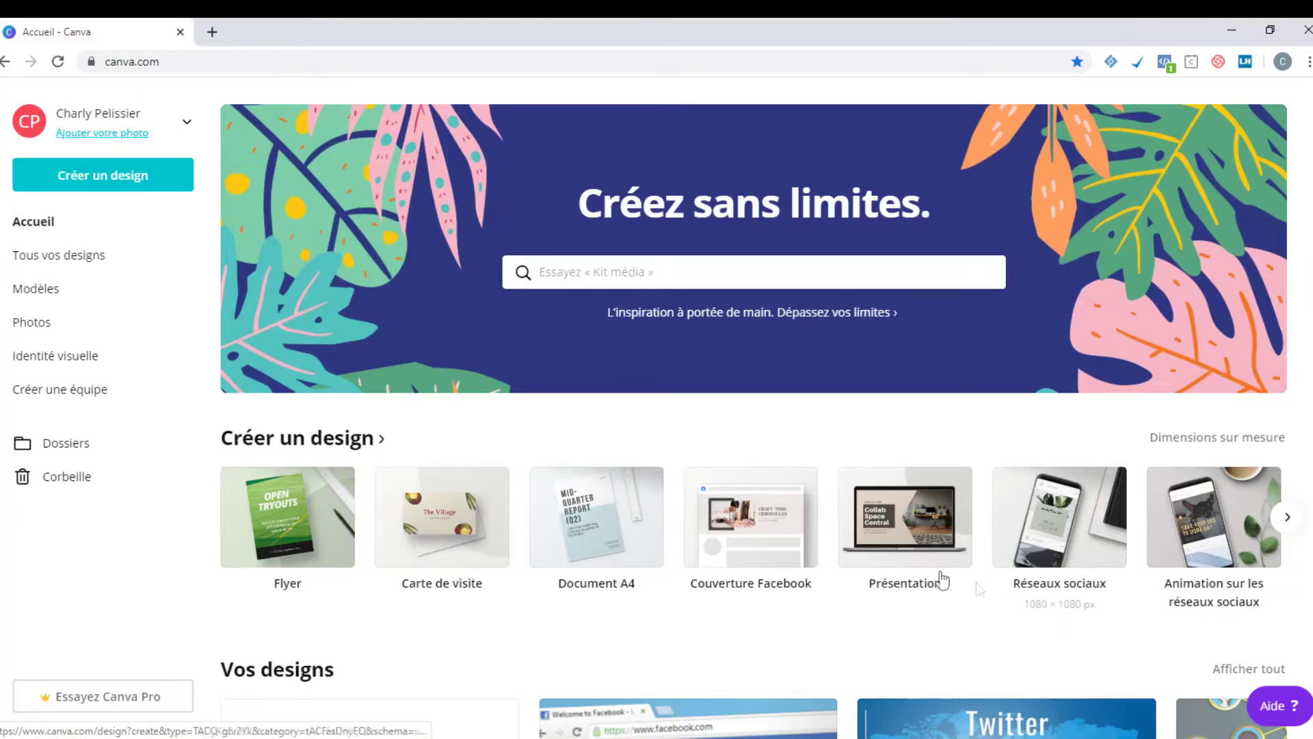
Search the design formats for "facebook", review the suggested formats, and clear the search.
click(597, 276)
text(facebook)
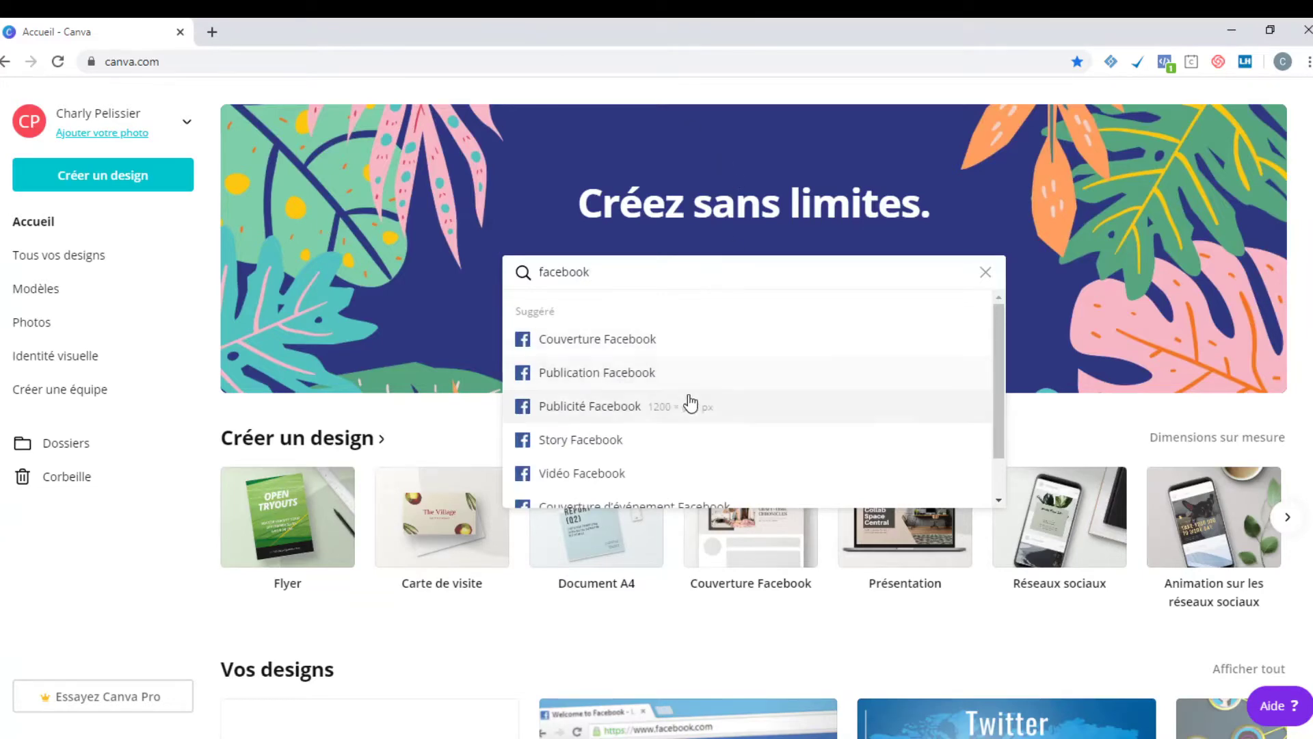
scroll(686, 439, down, 1)
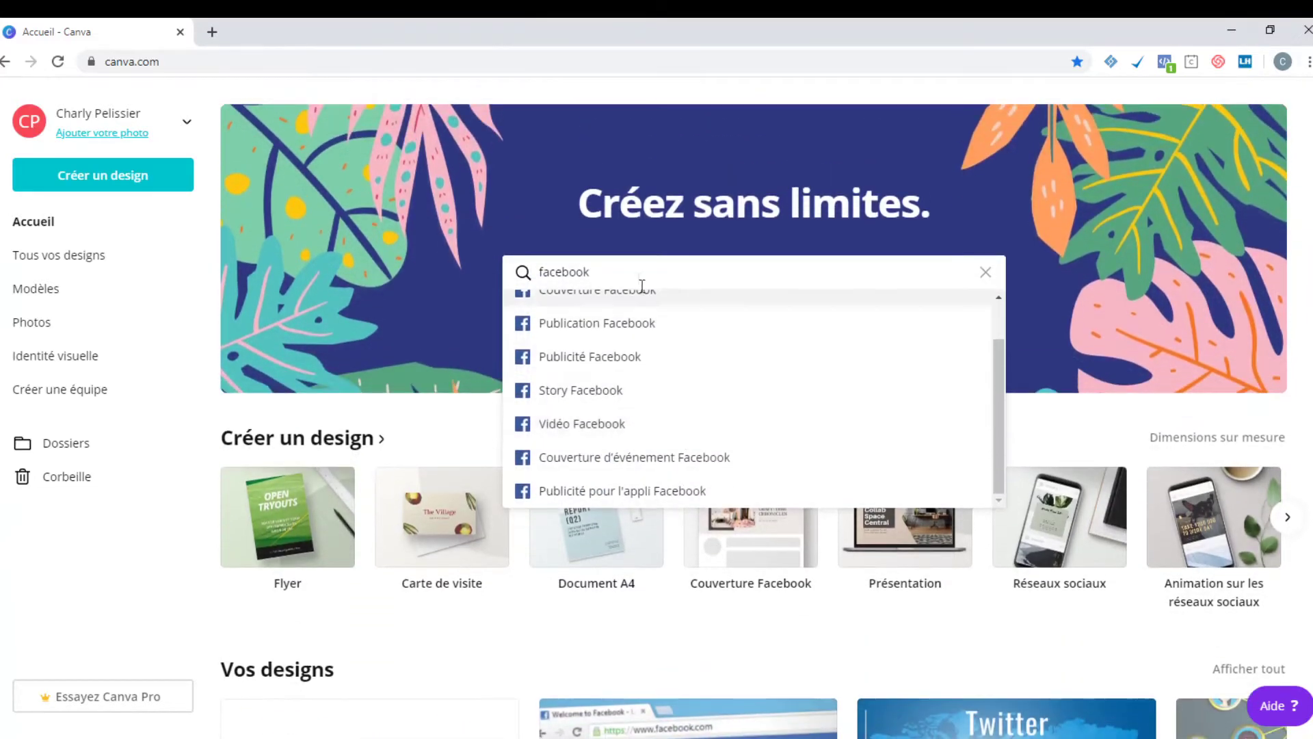
drag(636, 272, 520, 266)
key(BackSpace)
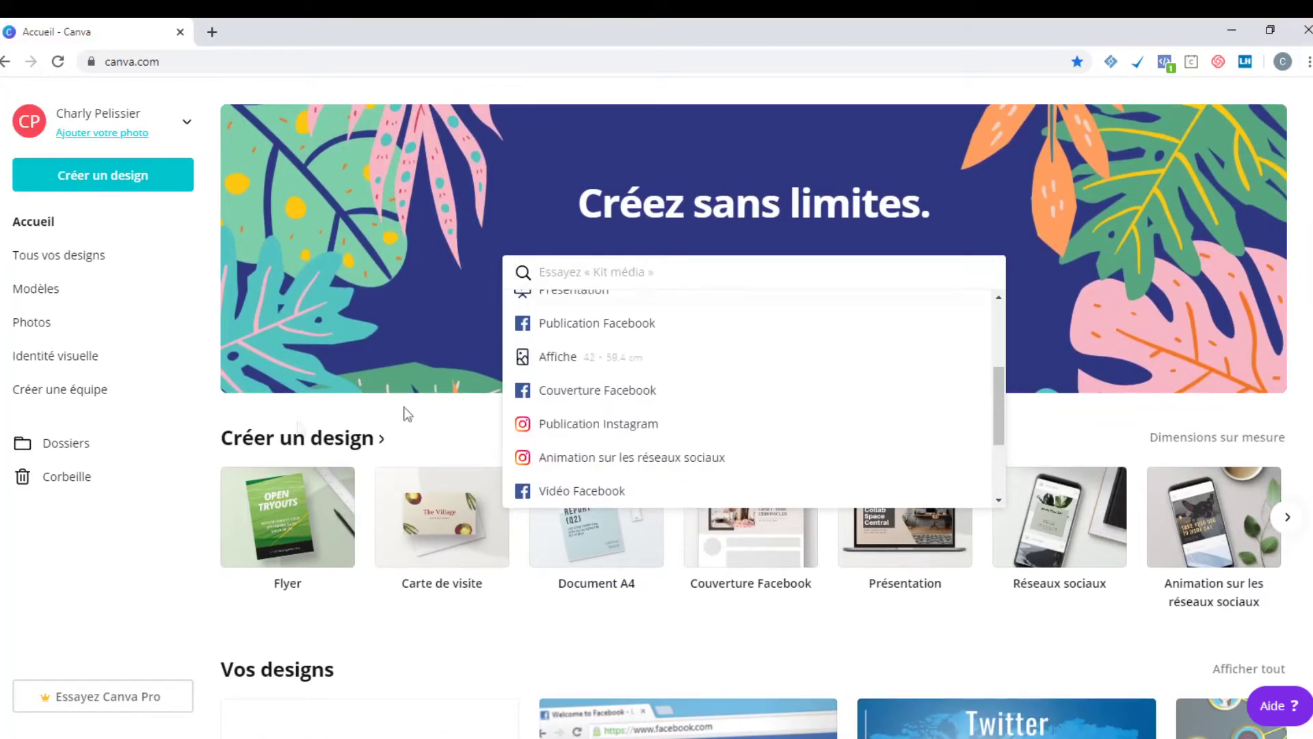
Examine the home page's template categories, from CVs, presentations and posters to A4 documents and Facebook posts.
scroll(298, 420, down, 10)
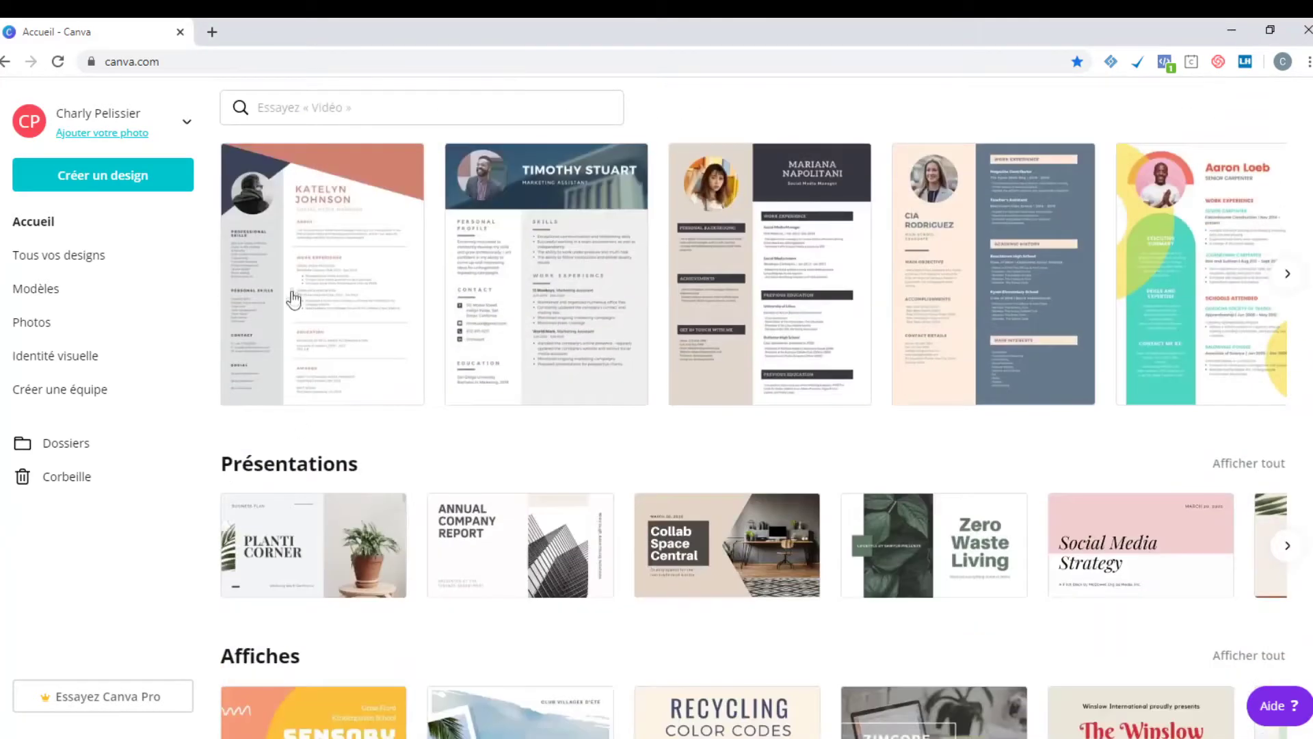
scroll(294, 301, up, 1)
scroll(578, 482, down, 3)
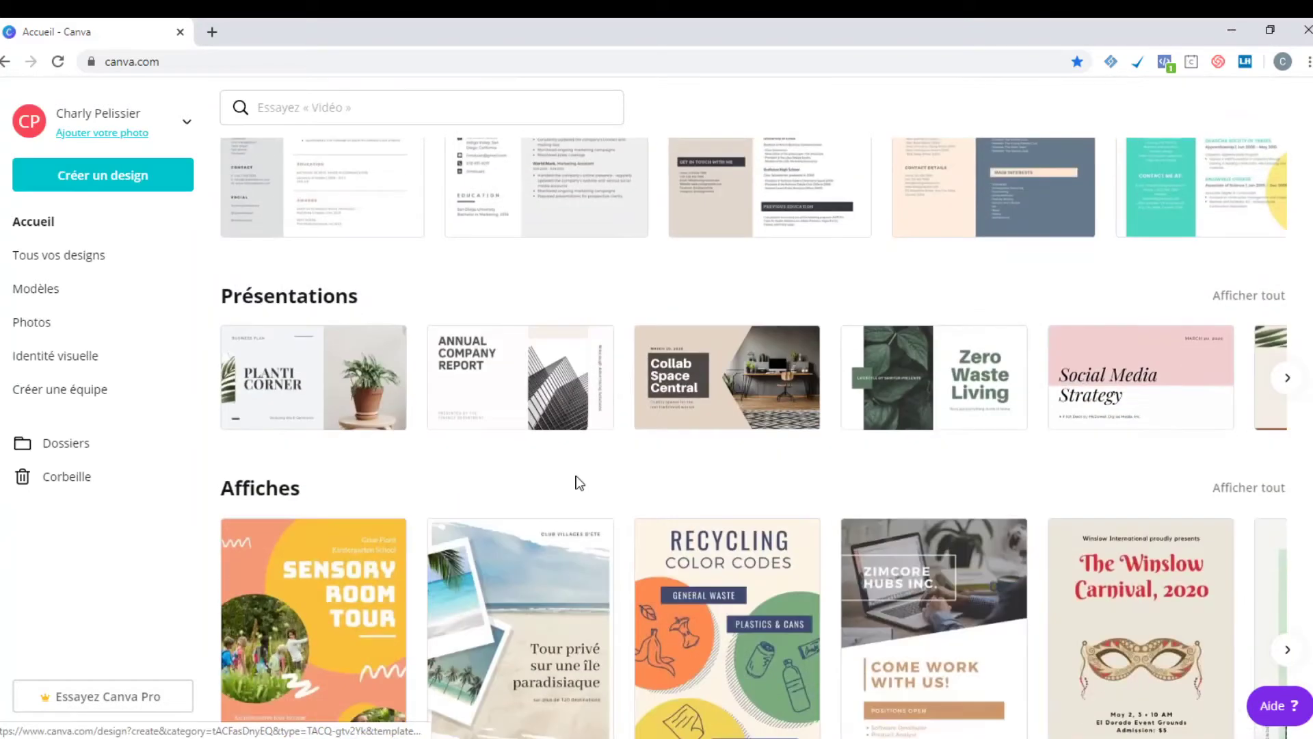
scroll(576, 478, down, 6)
scroll(575, 479, down, 5)
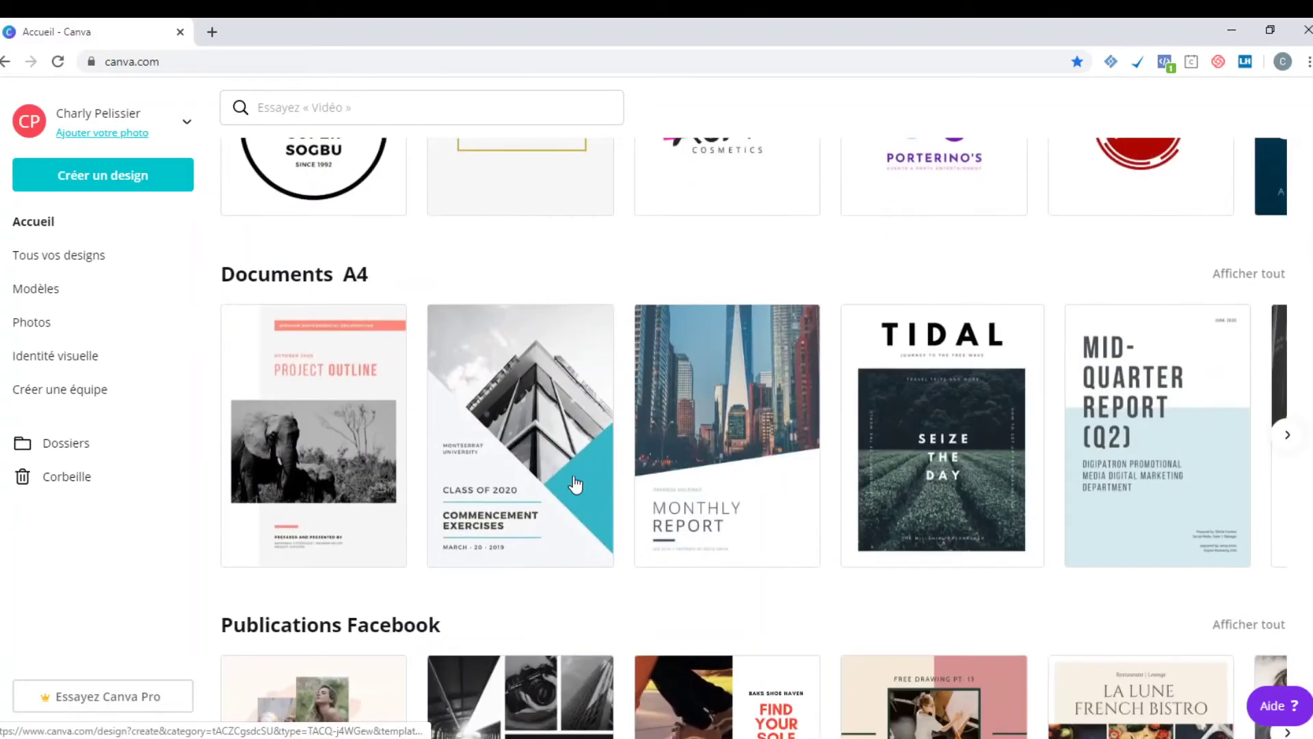
scroll(574, 484, down, 2)
scroll(572, 482, down, 3)
scroll(572, 479, up, 15)
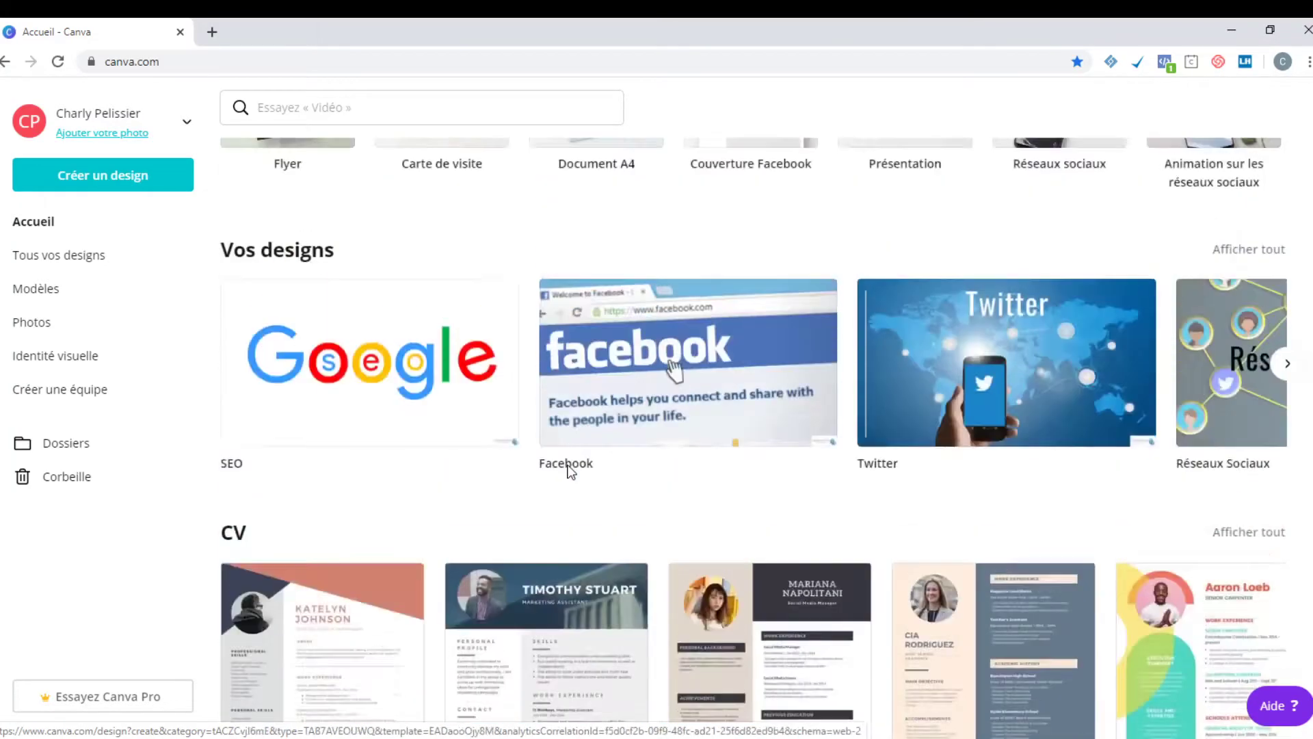
scroll(567, 472, up, 6)
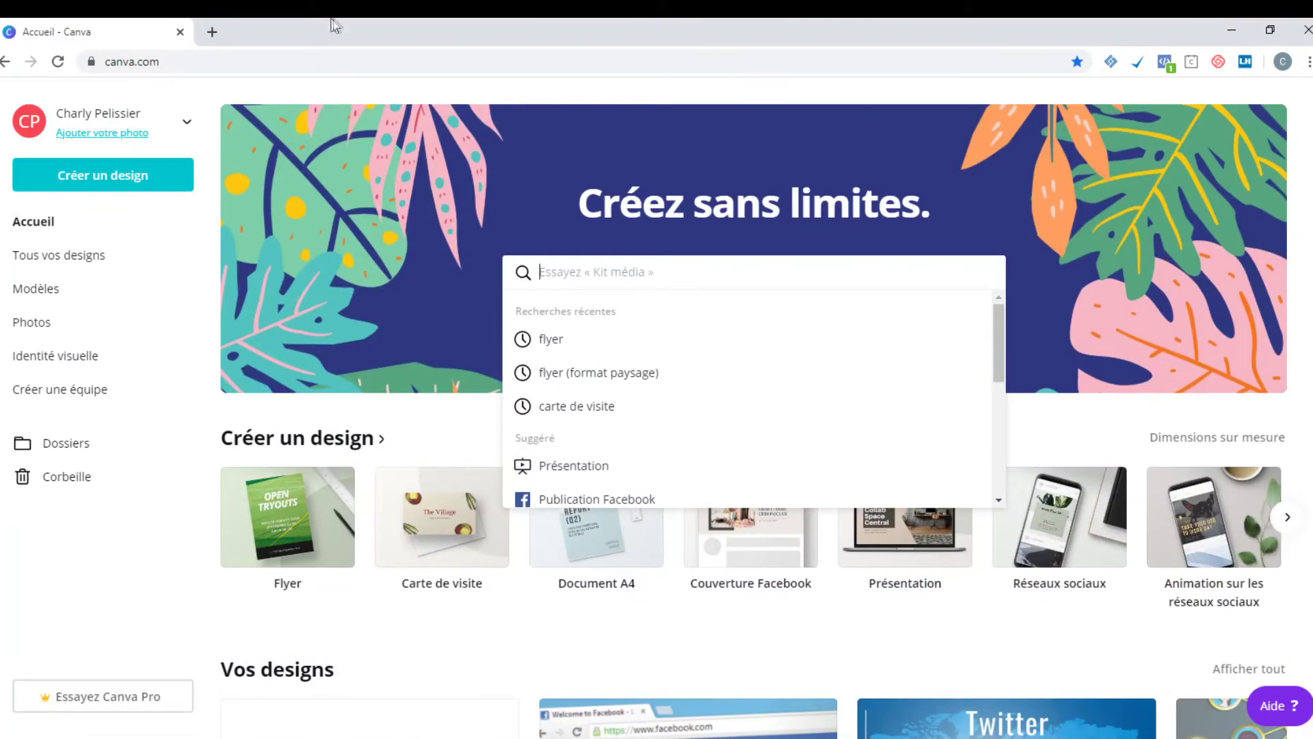
View all existing designs and look through the poster and logo categories of the template library.
click(59, 264)
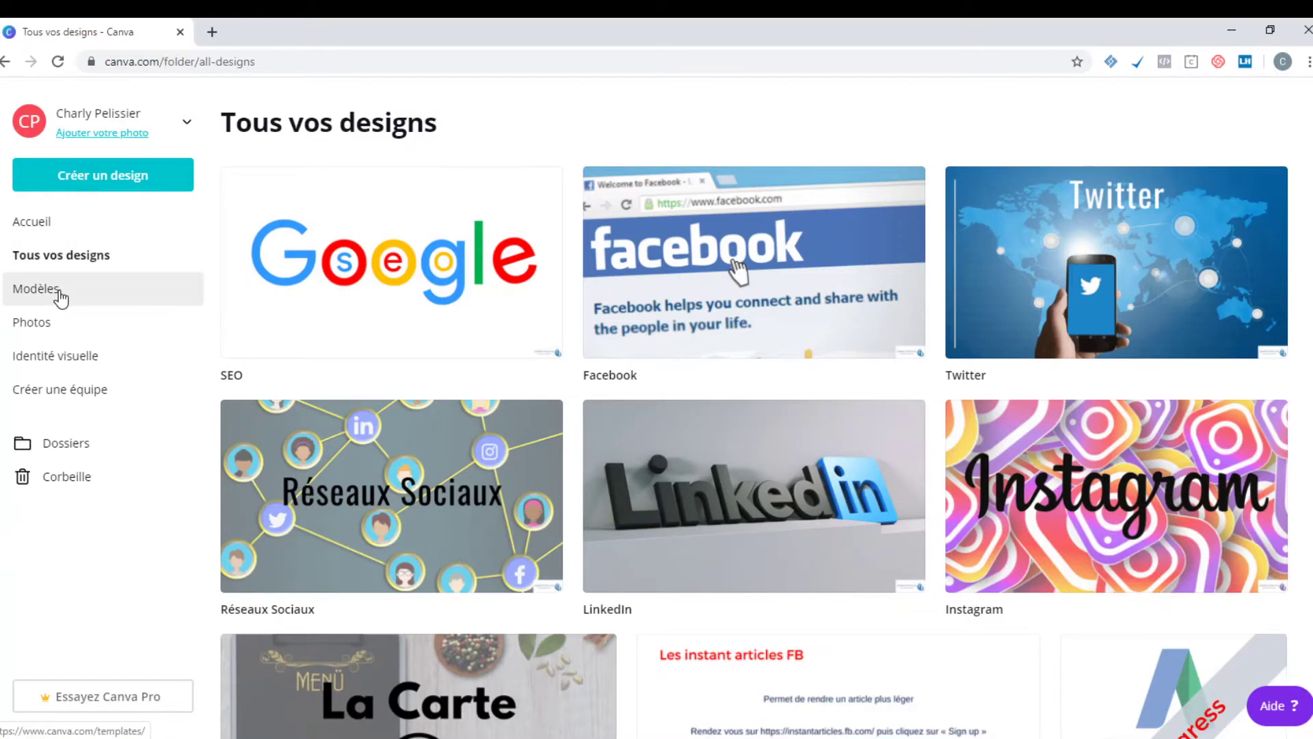
click(60, 294)
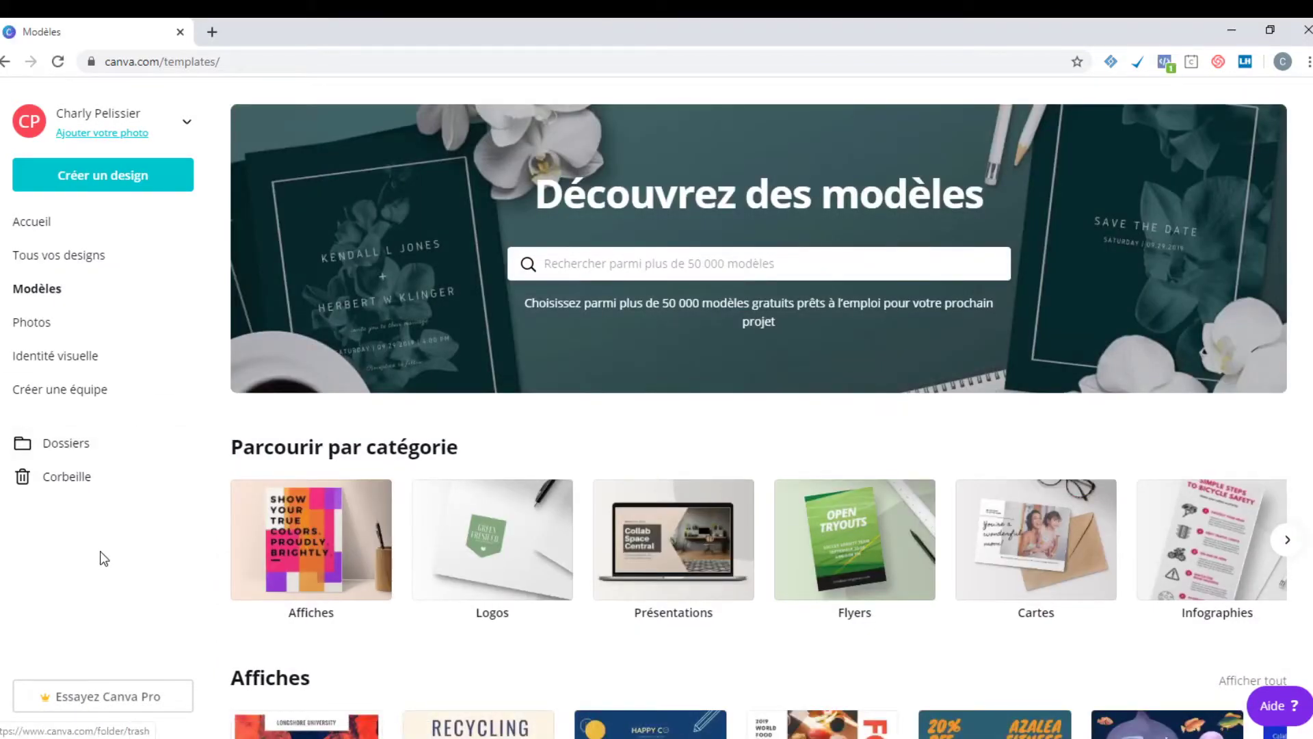
scroll(402, 521, down, 5)
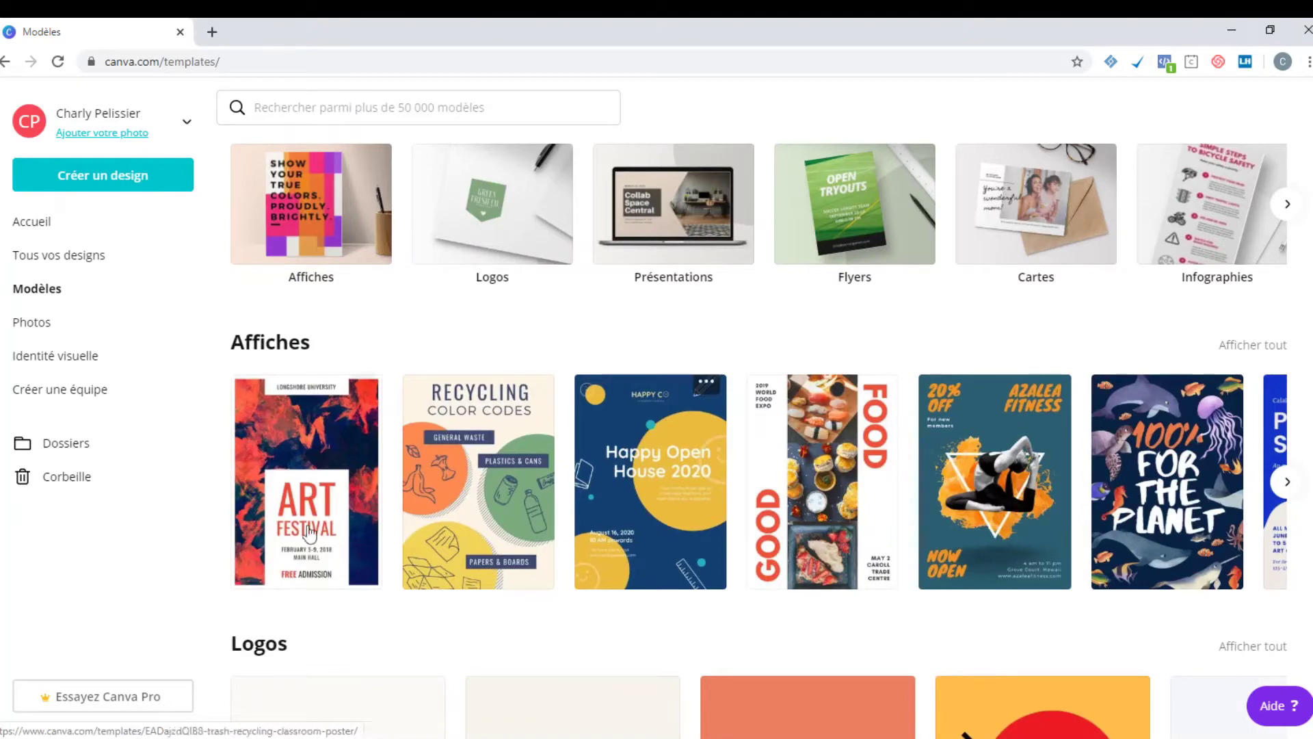
scroll(761, 502, down, 5)
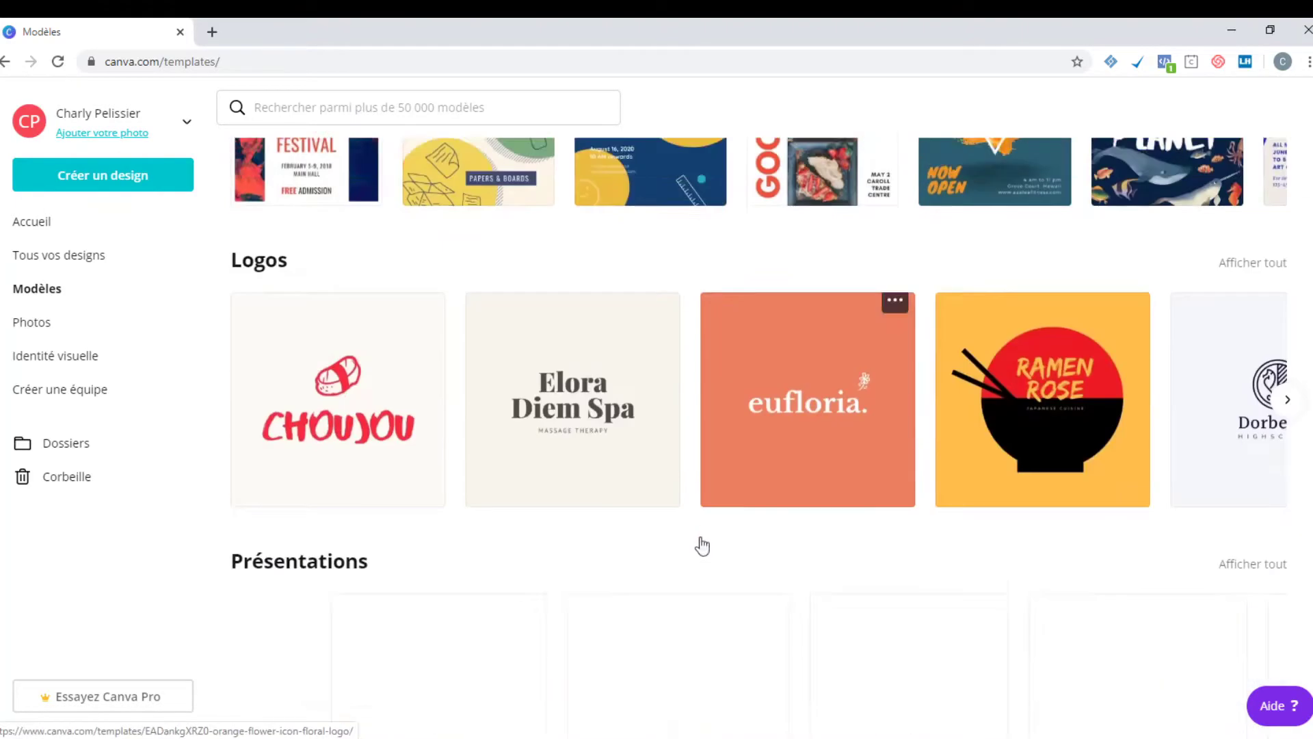
scroll(697, 540, up, 8)
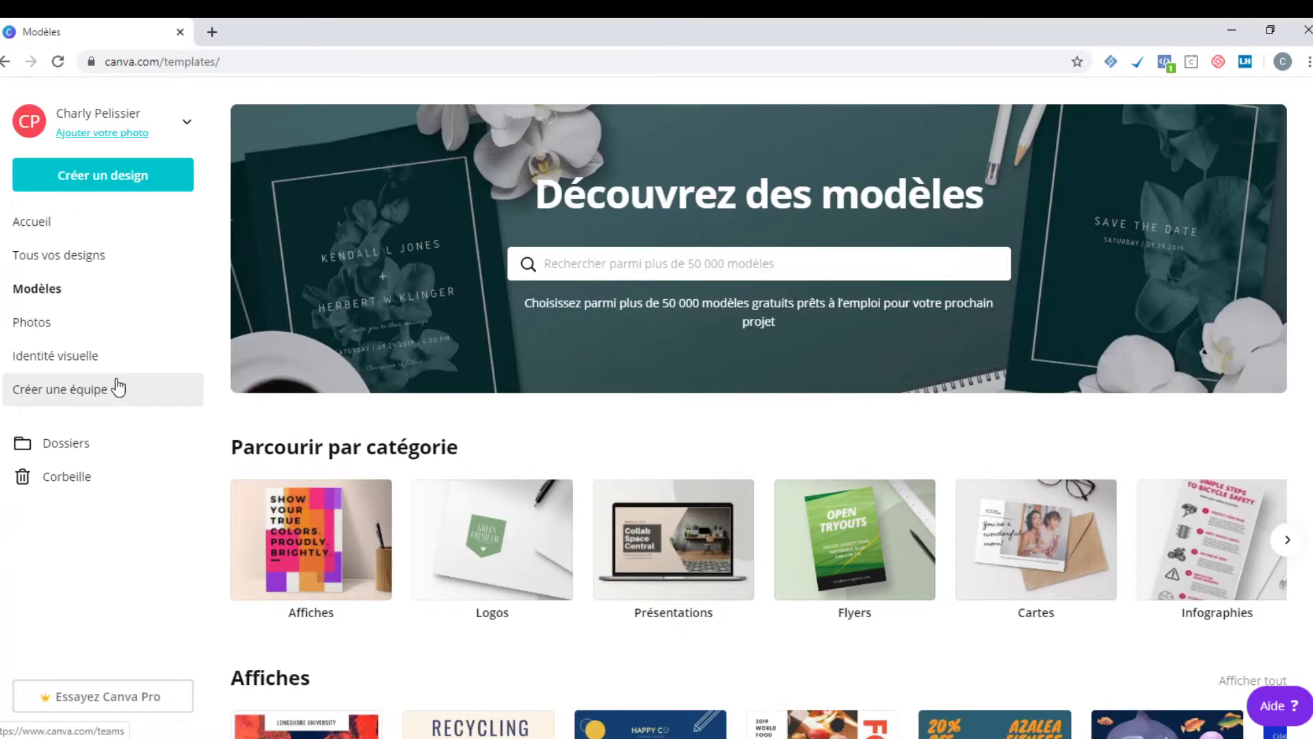
Search the templates for "flyer" and show the suggested "Flyer (format paysage)" templates.
click(101, 186)
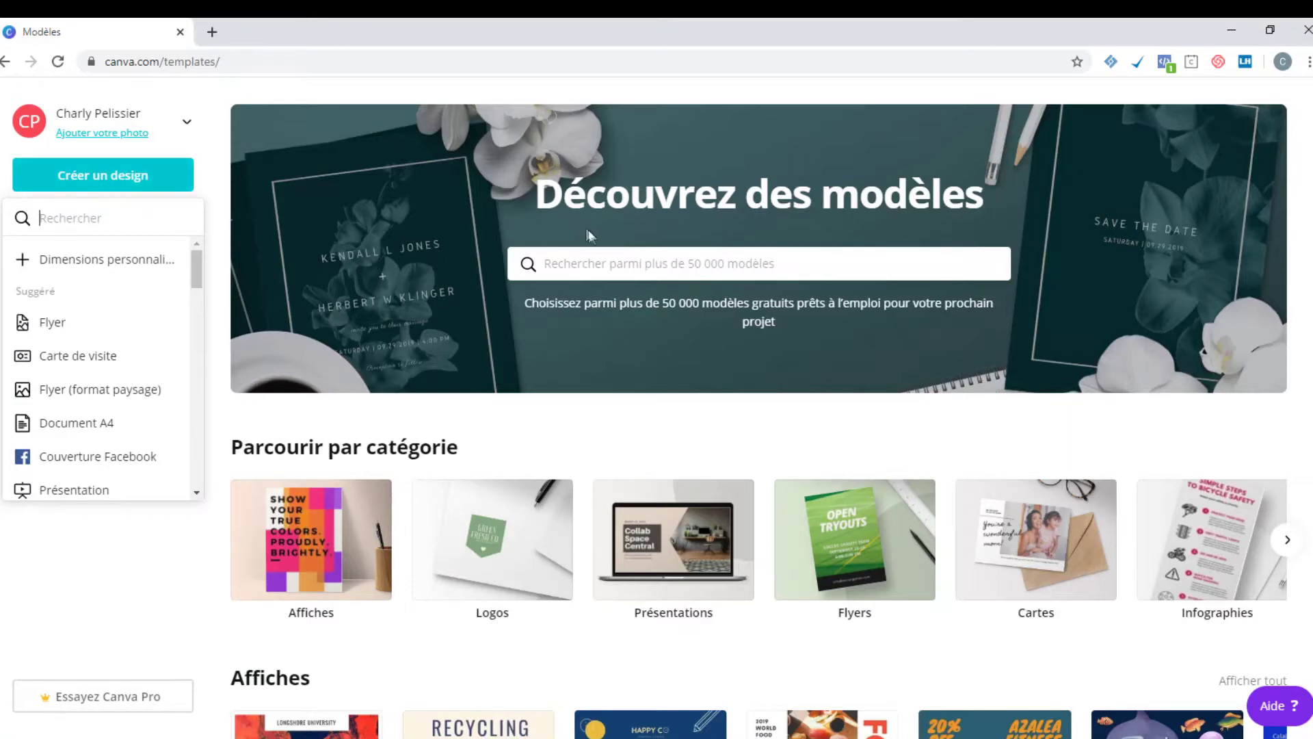
click(601, 269)
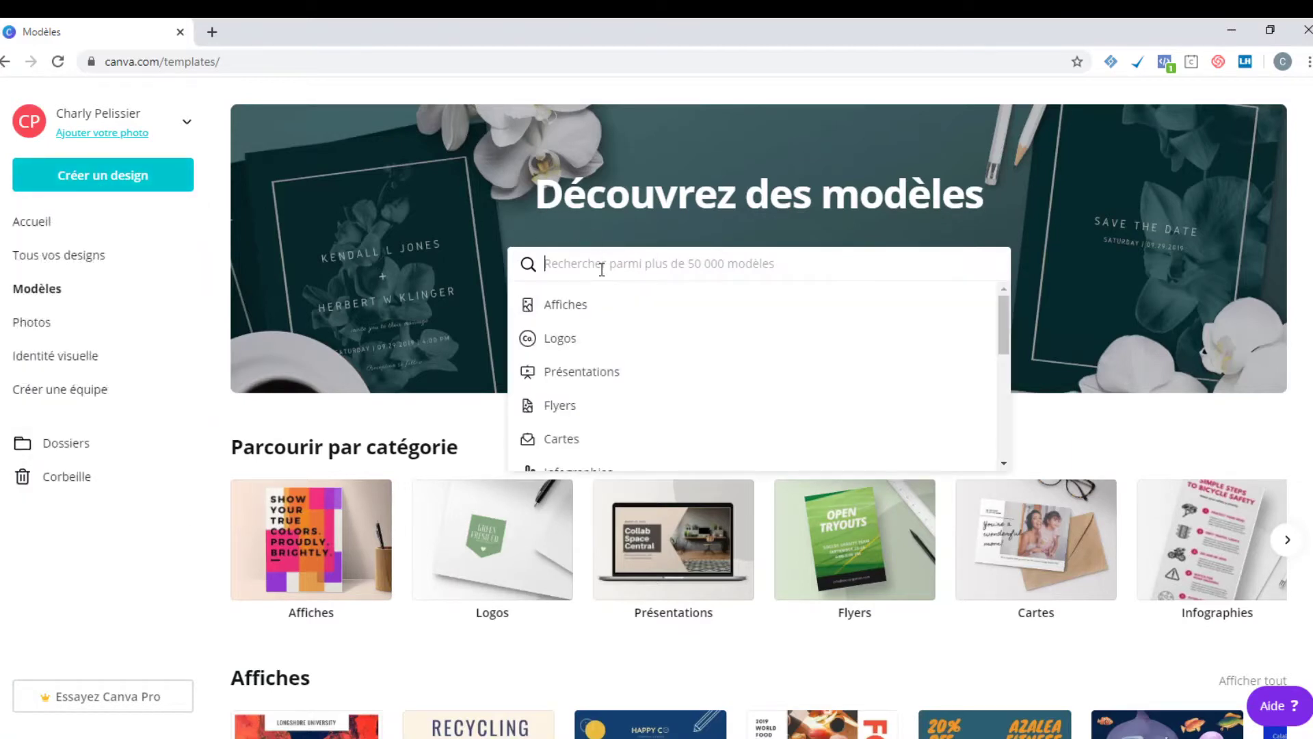
text(flyer)
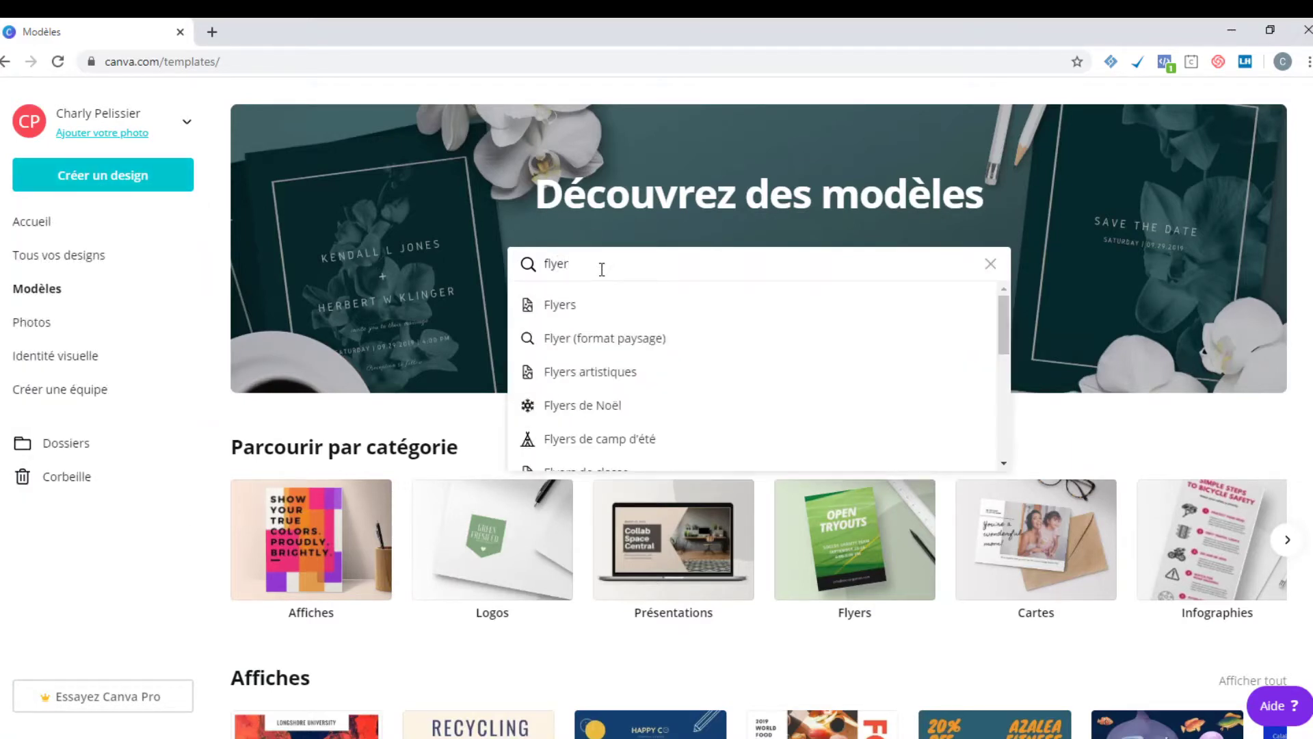
click(595, 346)
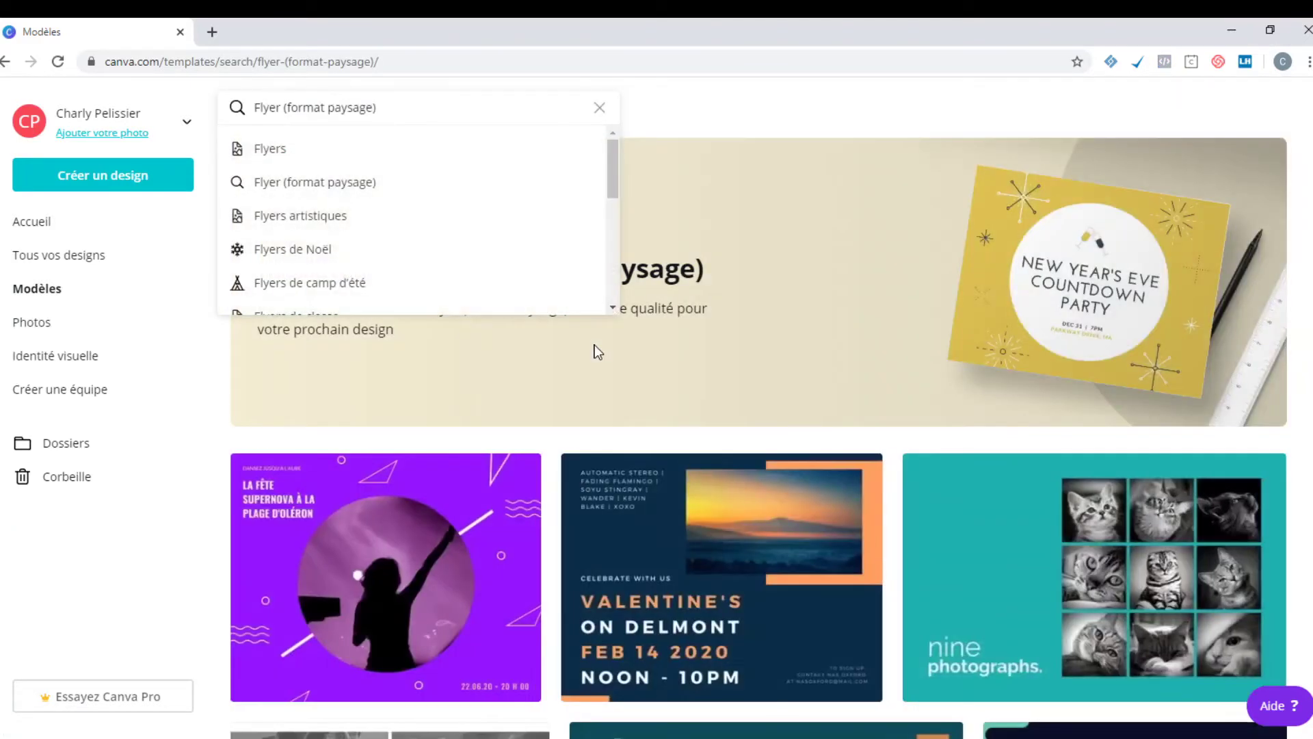
Create a new design from the teal "Green Nine Photographs Grid Flyer" template.
scroll(593, 373, down, 5)
scroll(595, 380, up, 3)
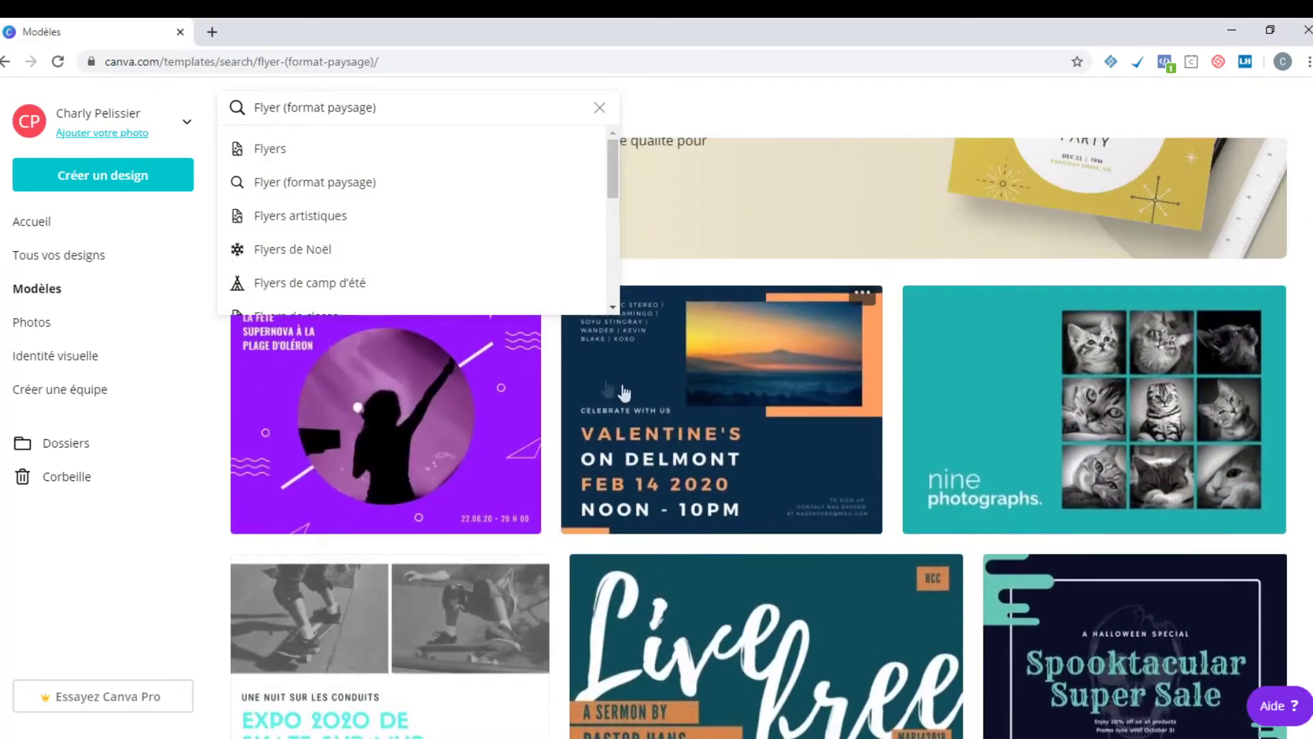
click(990, 410)
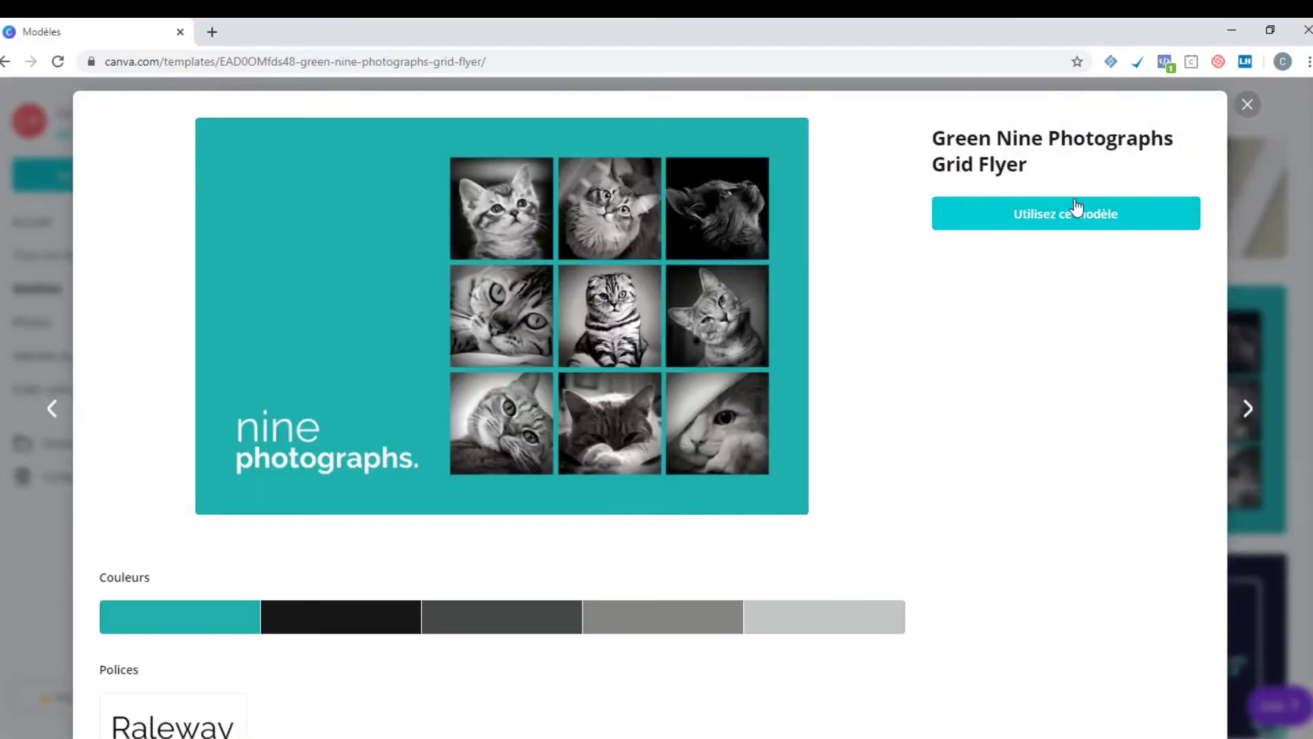
click(1090, 214)
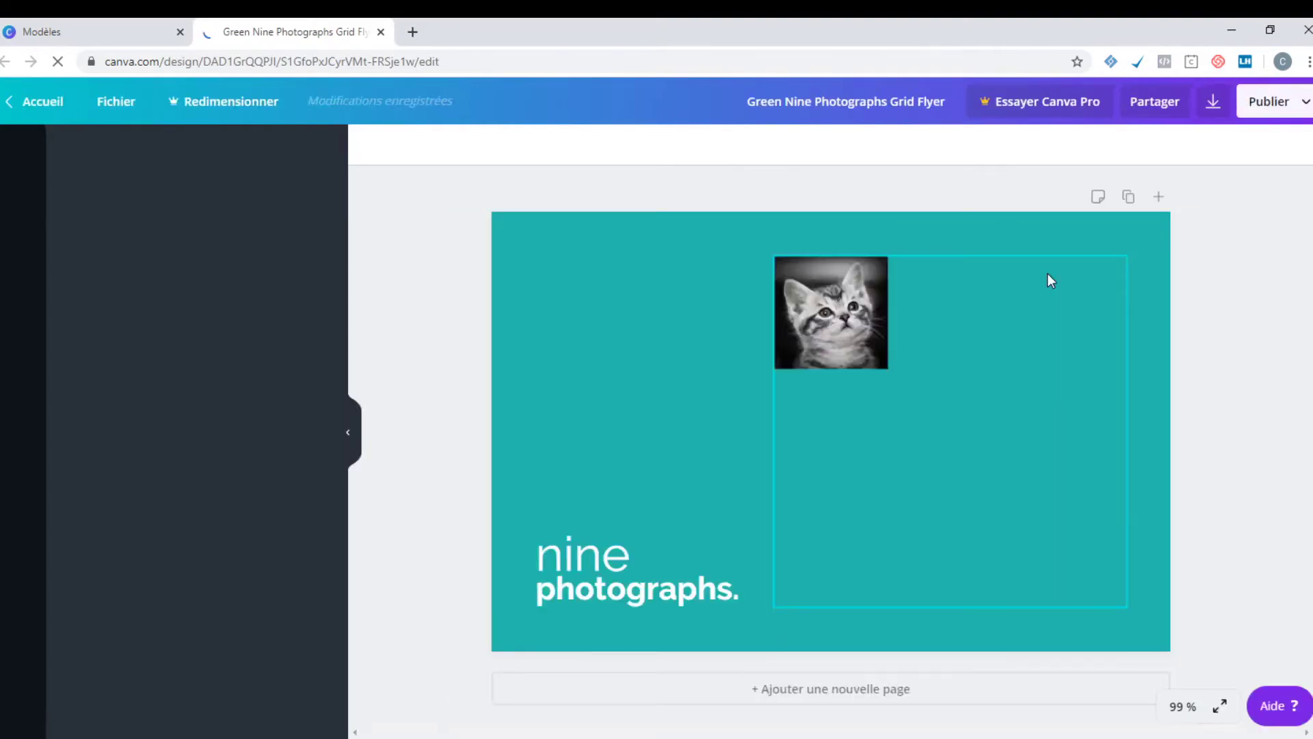
Try deleting the upper-middle cat photo and the whole photo grid, and undo both deletions.
click(599, 352)
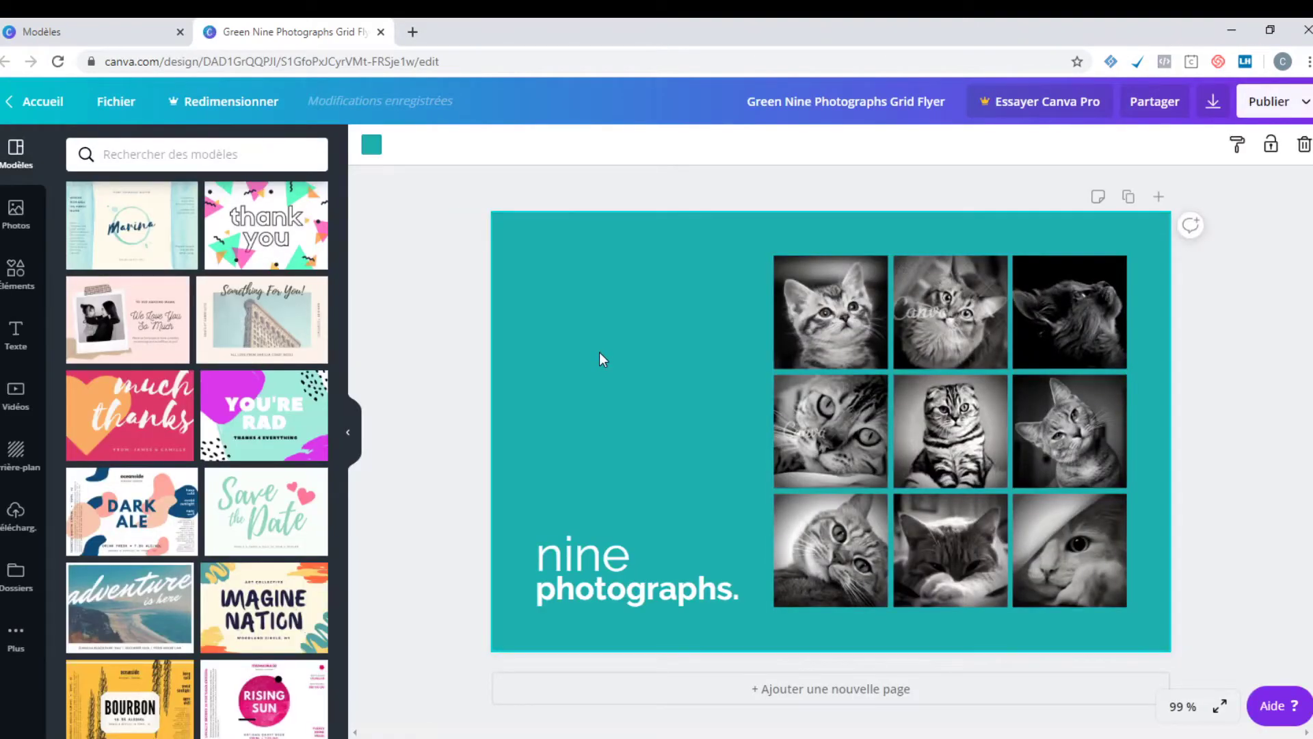
click(955, 327)
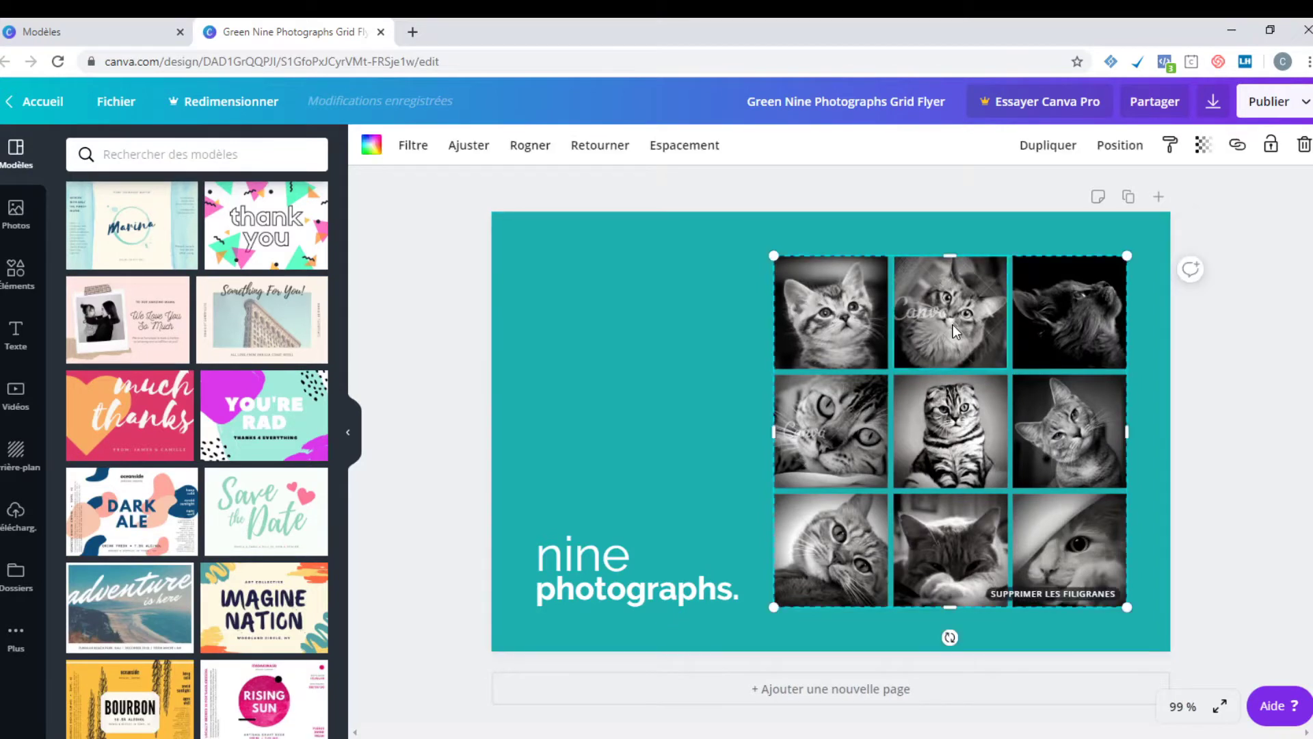
key(Delete)
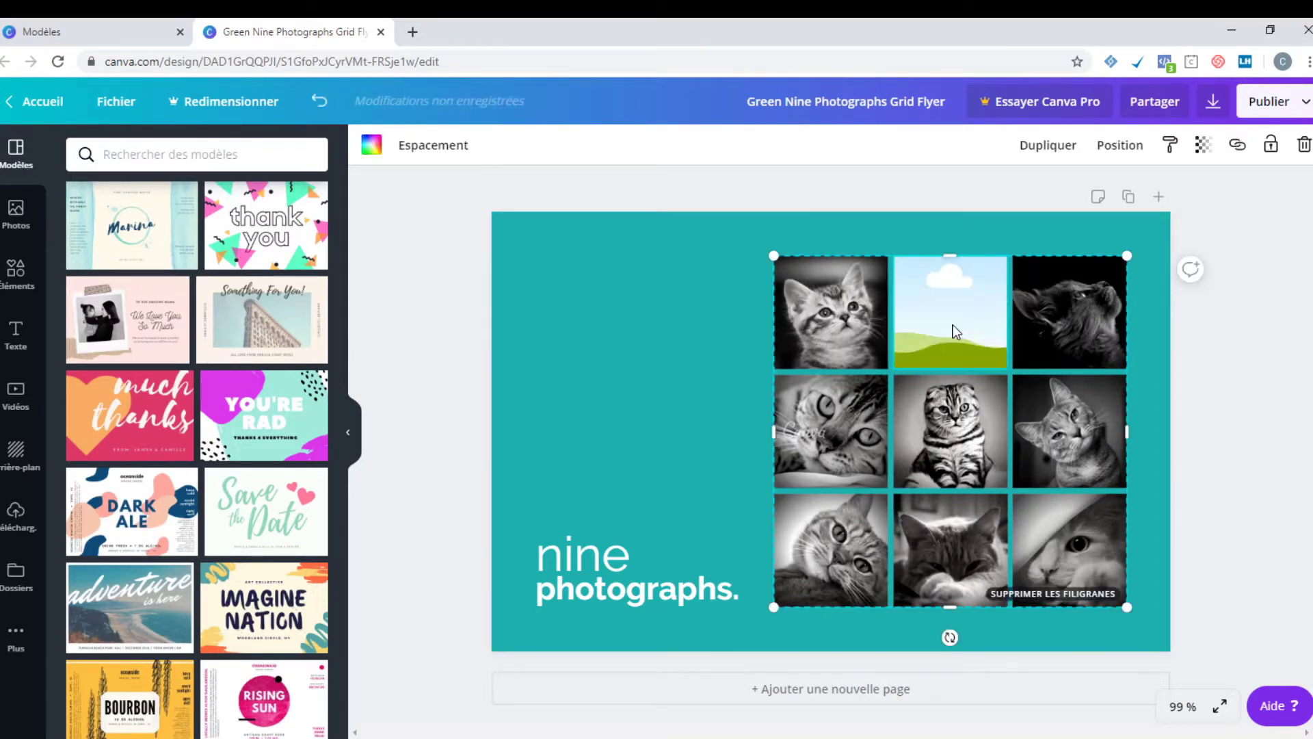
click(1073, 333)
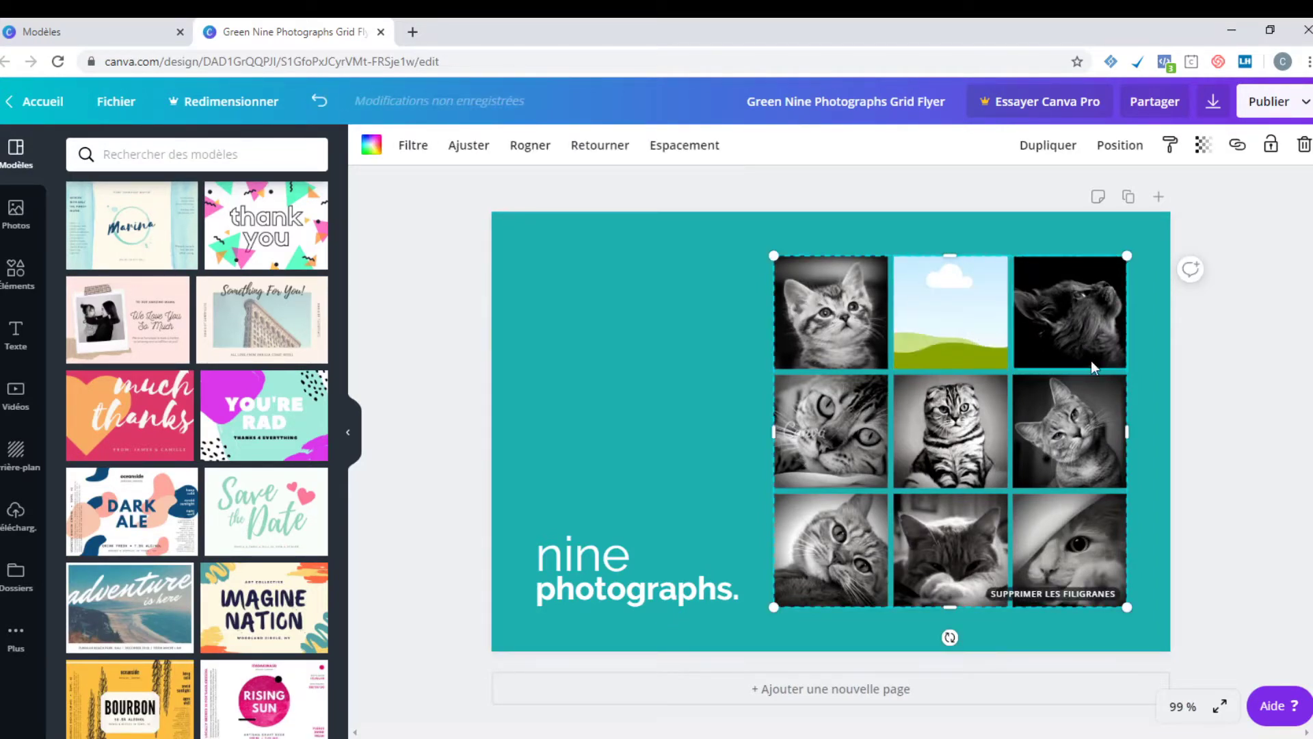
click(964, 290)
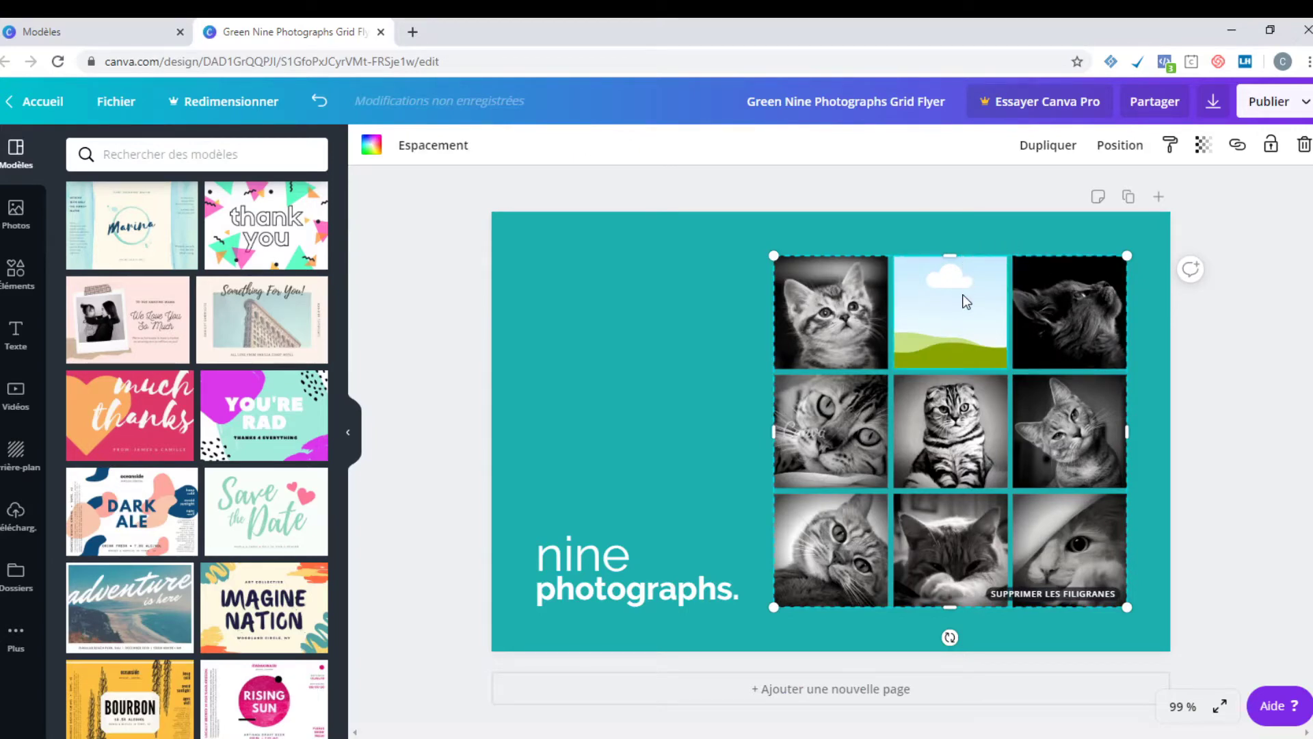
key(Delete)
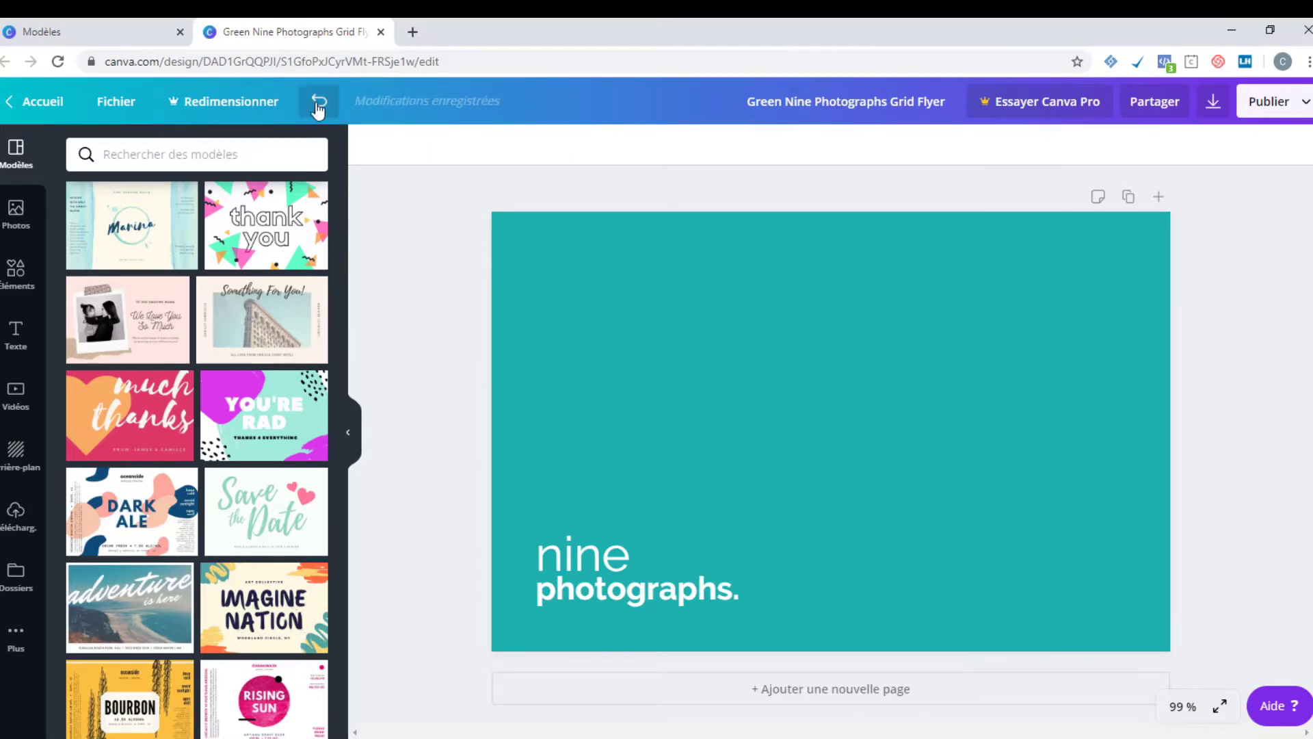
click(316, 103)
click(316, 102)
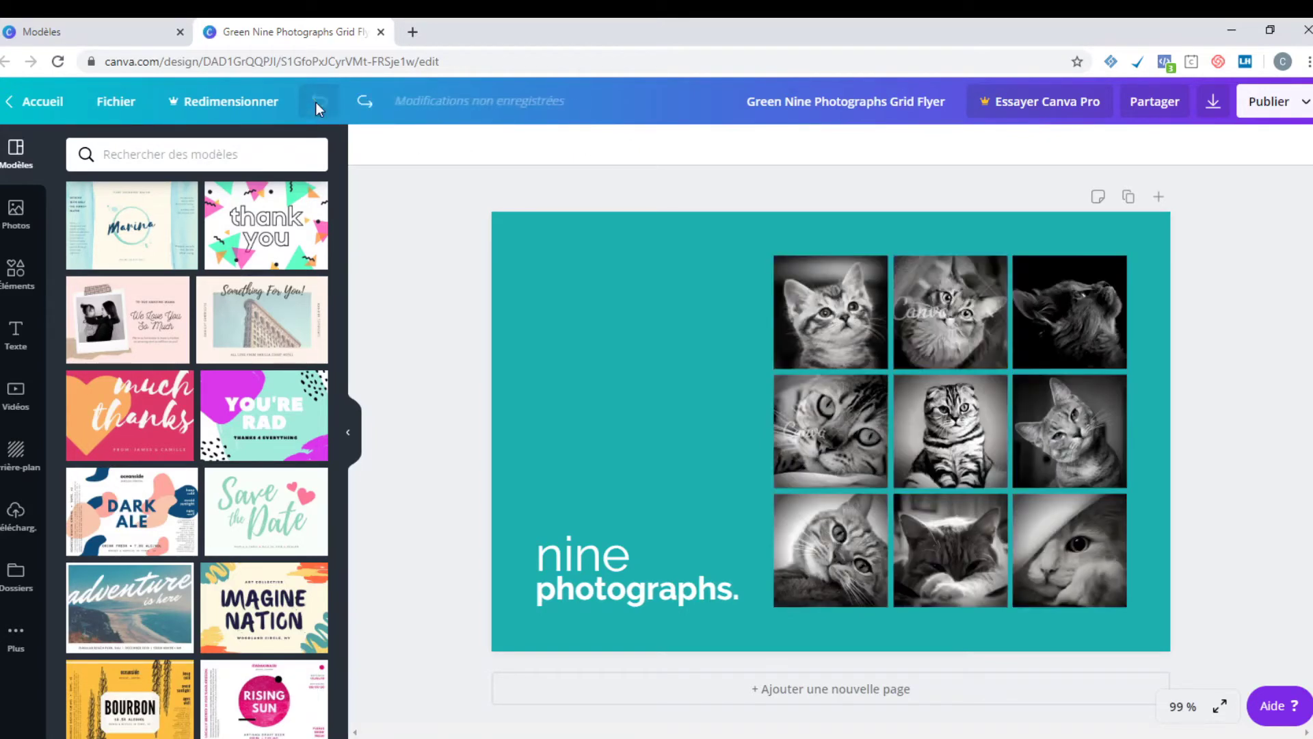
Delete the upper-left cat photo together with the whole nine-photo grid from the flyer.
click(602, 291)
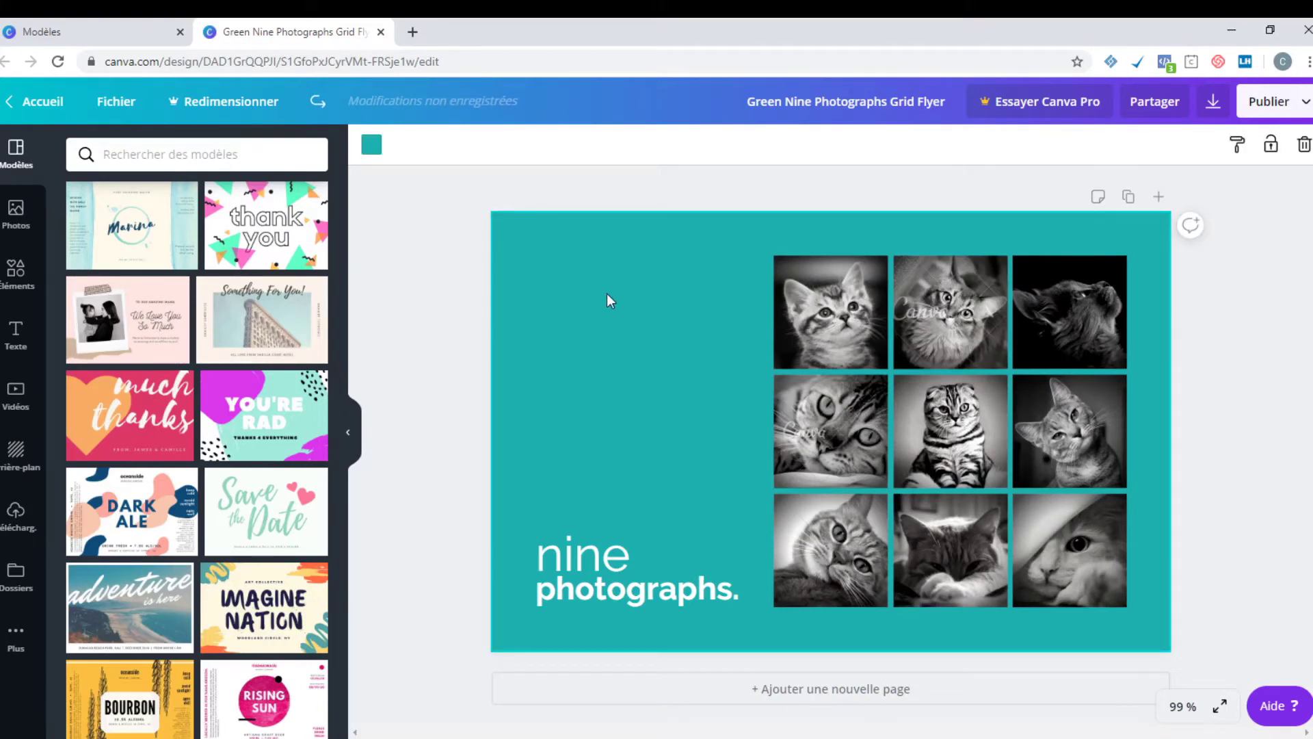
click(839, 323)
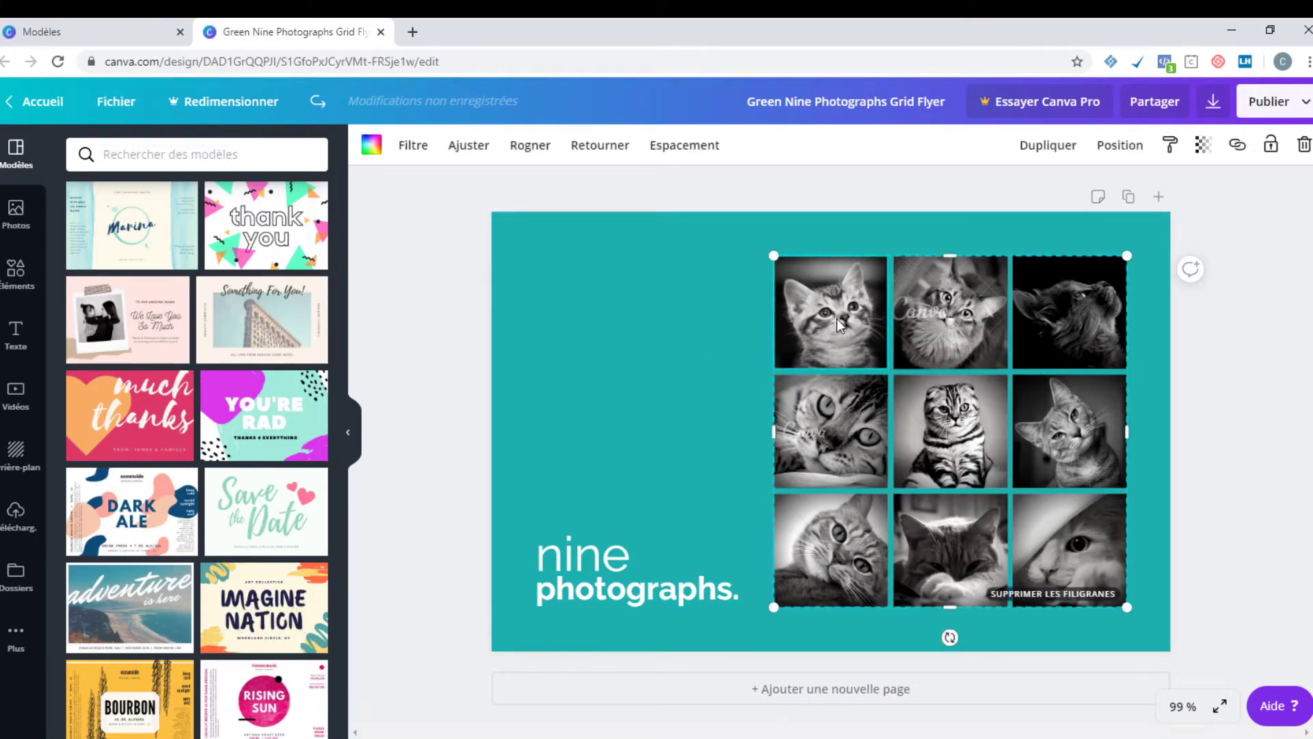
key(Delete)
key(Delete)
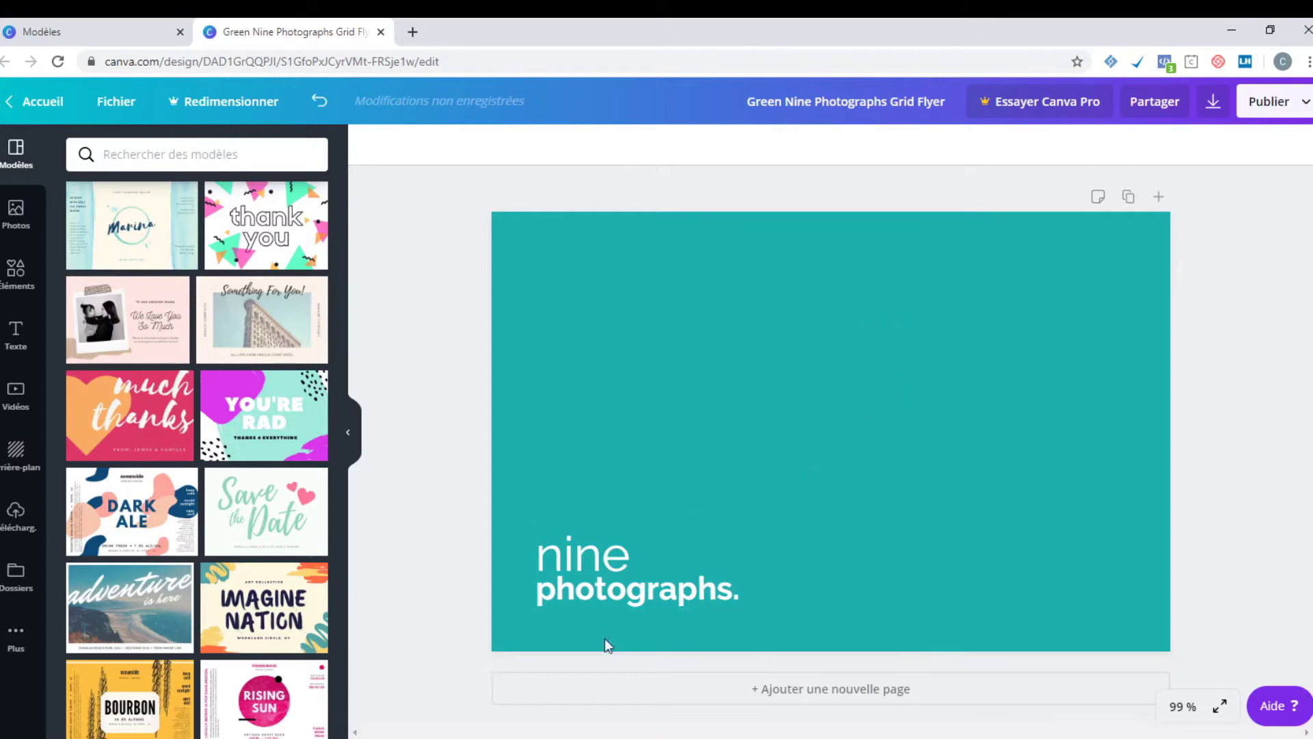
Remove the "nine" and "photographs." texts from the flyer.
click(602, 564)
triple_click(601, 564)
key(BackSpace)
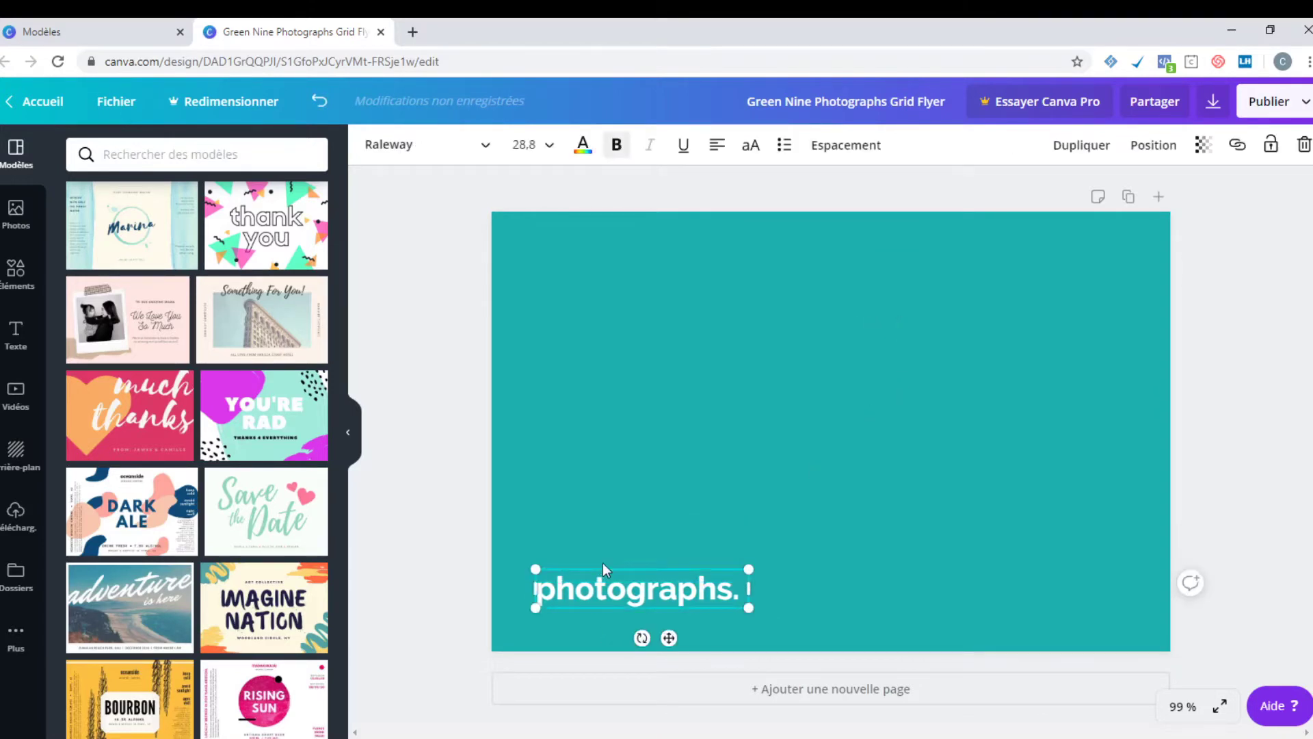
key(BackSpace)
key(BackSpace)
key(BackSpace)
key(BackSpace)
key(BackSpace)
key(BackSpace)
key(BackSpace)
key(BackSpace)
key(BackSpace)
key(BackSpace)
key(BackSpace)
key(BackSpace)
Change the flyer's background colour to white.
click(781, 460)
click(373, 147)
click(309, 389)
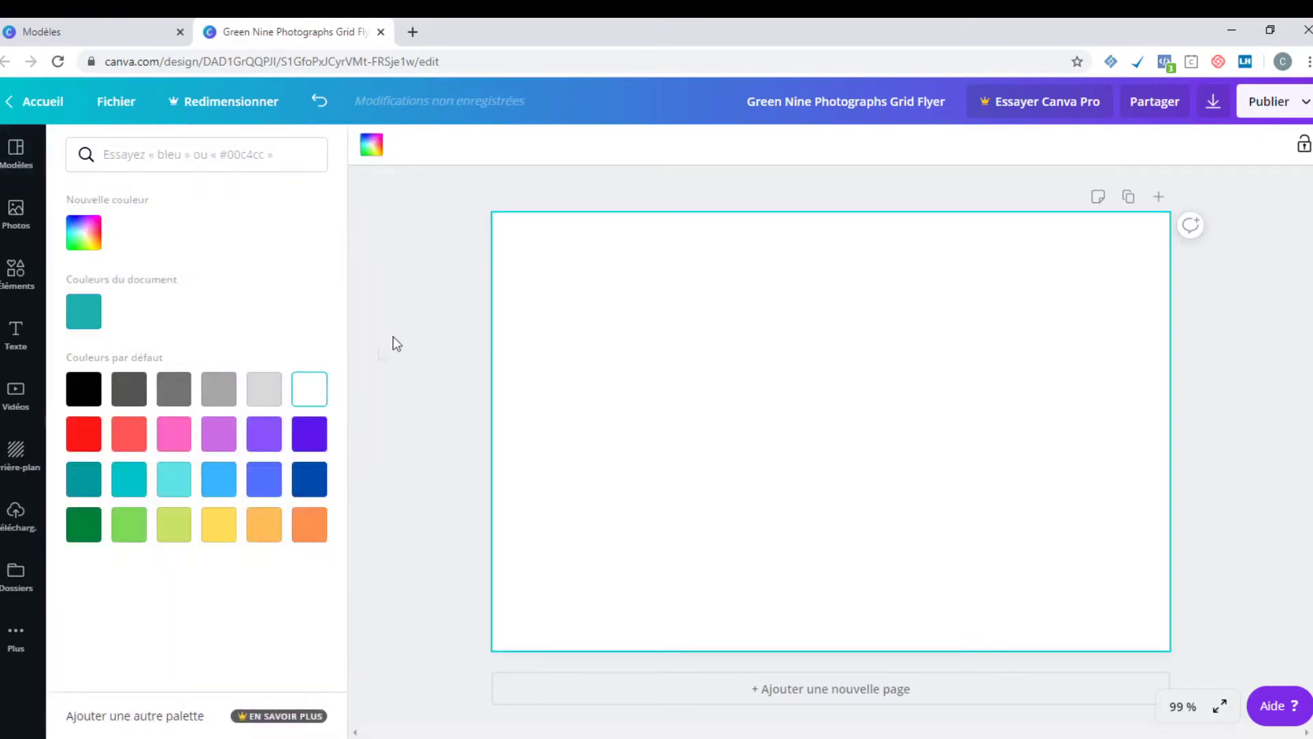
click(405, 330)
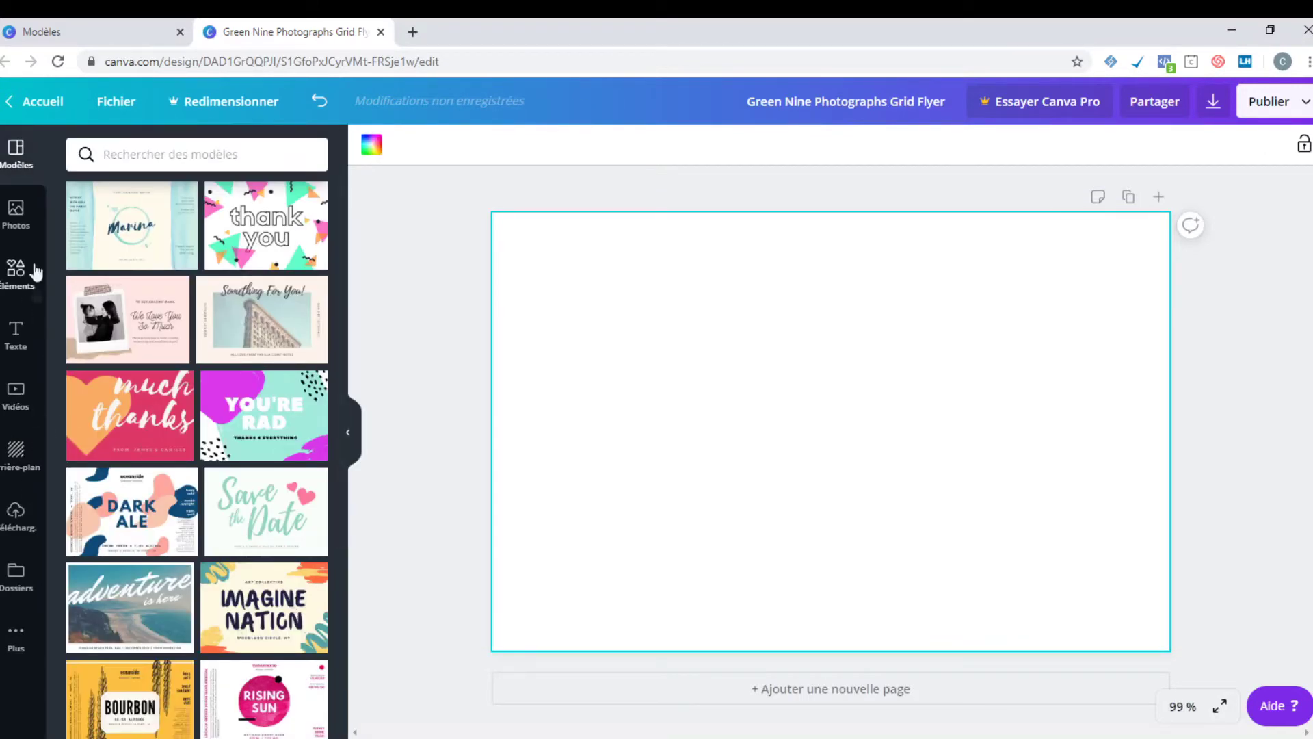
Look through the stock photos and the flyer template library available for the design.
click(21, 217)
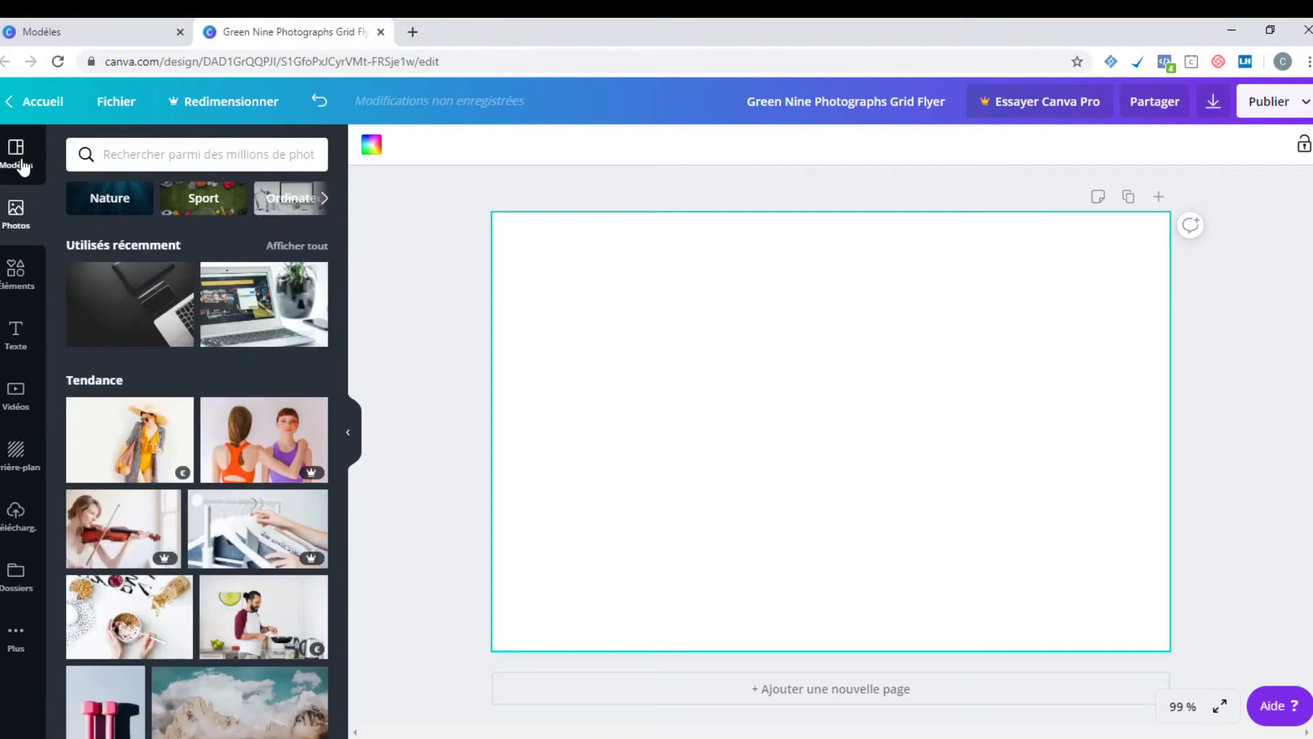
click(23, 166)
scroll(180, 397, down, 10)
scroll(180, 396, down, 5)
scroll(180, 396, up, 15)
click(15, 212)
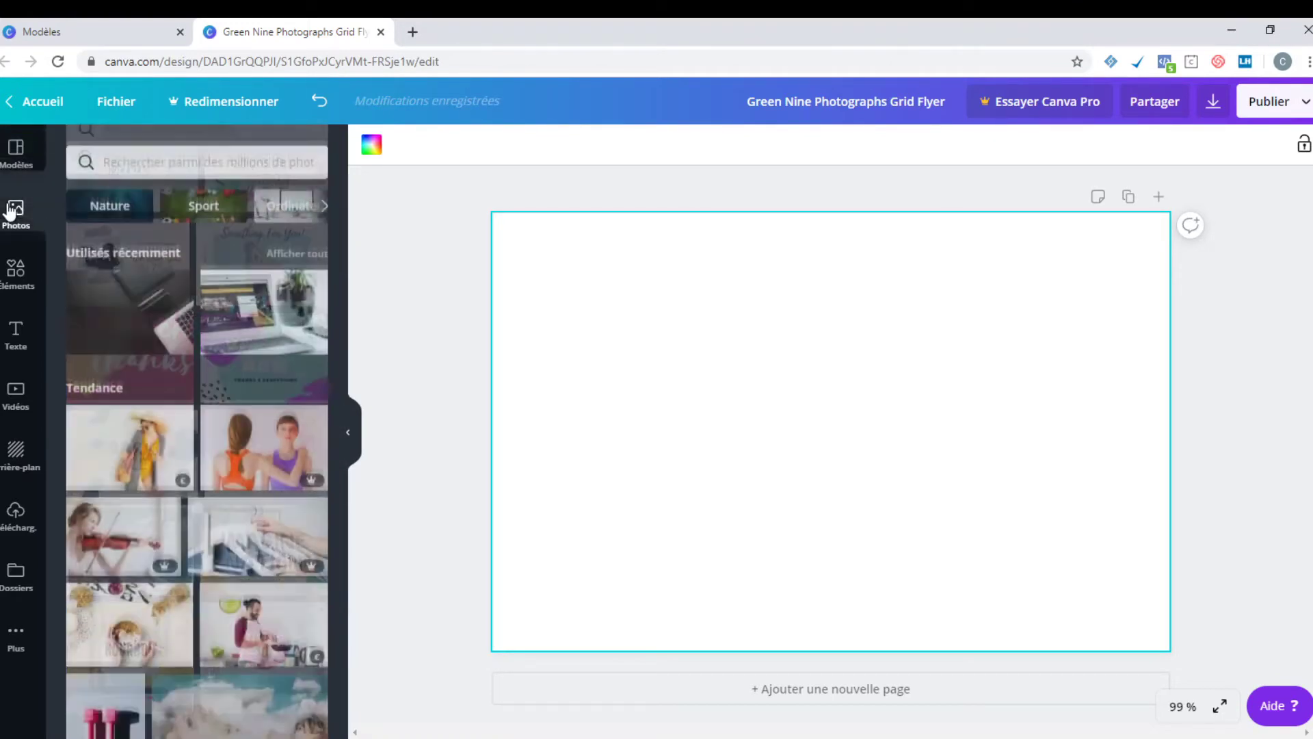
Look over the recent photo searches and the extra apps and integrations available for the design.
click(167, 153)
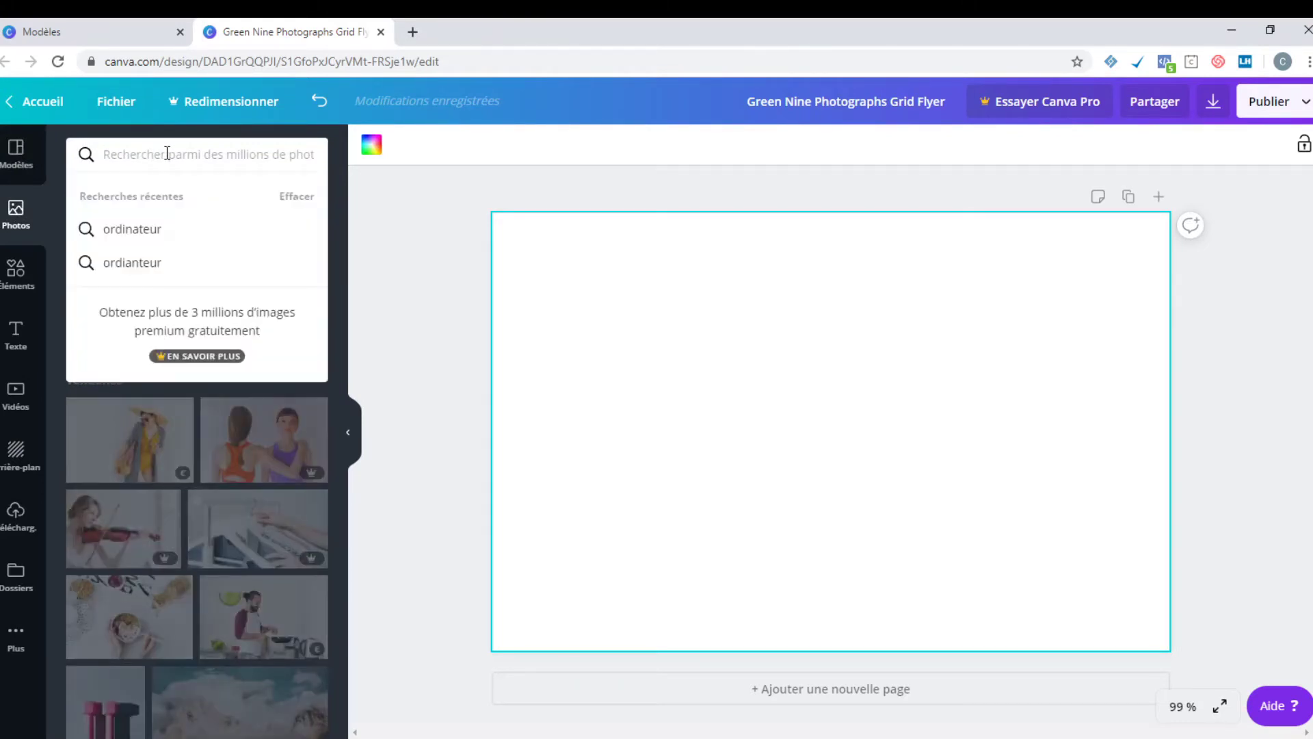
click(15, 631)
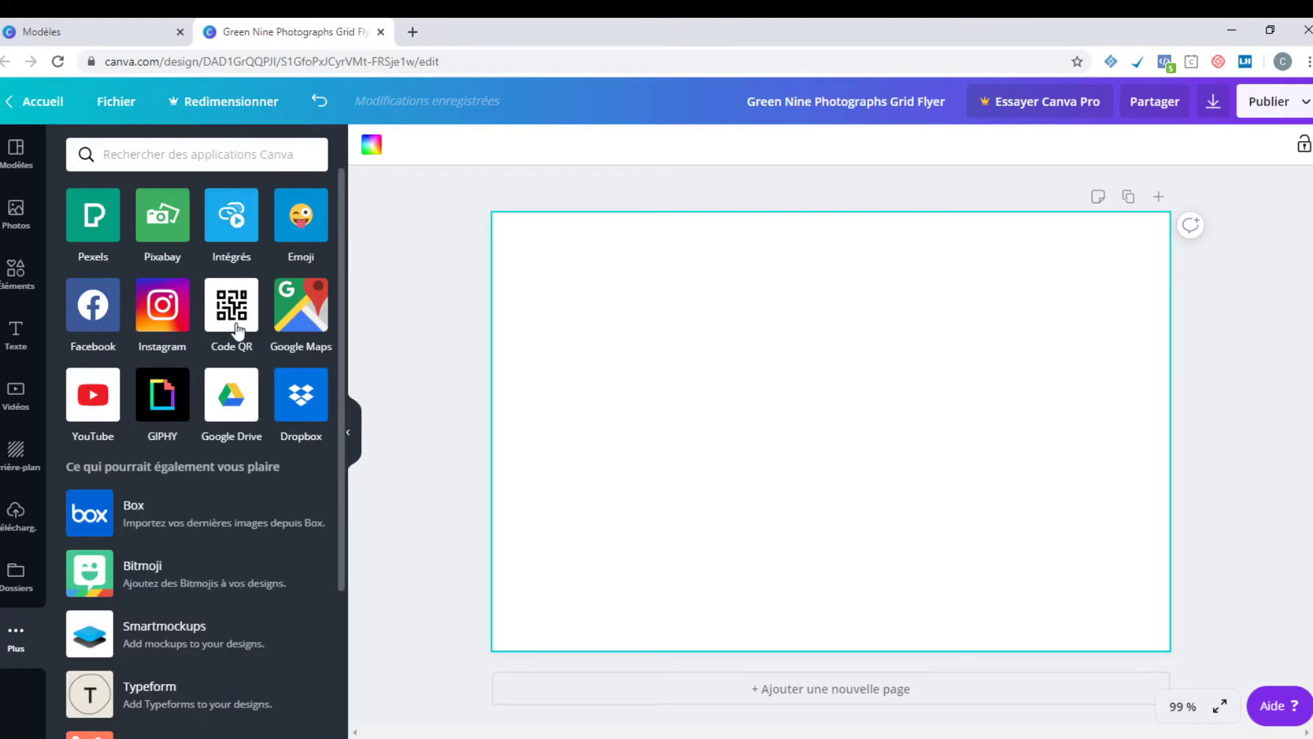
scroll(147, 443, down, 2)
scroll(146, 443, down, 2)
scroll(146, 443, up, 5)
Search the stock photos for "bureau" and browse the matching images.
click(15, 225)
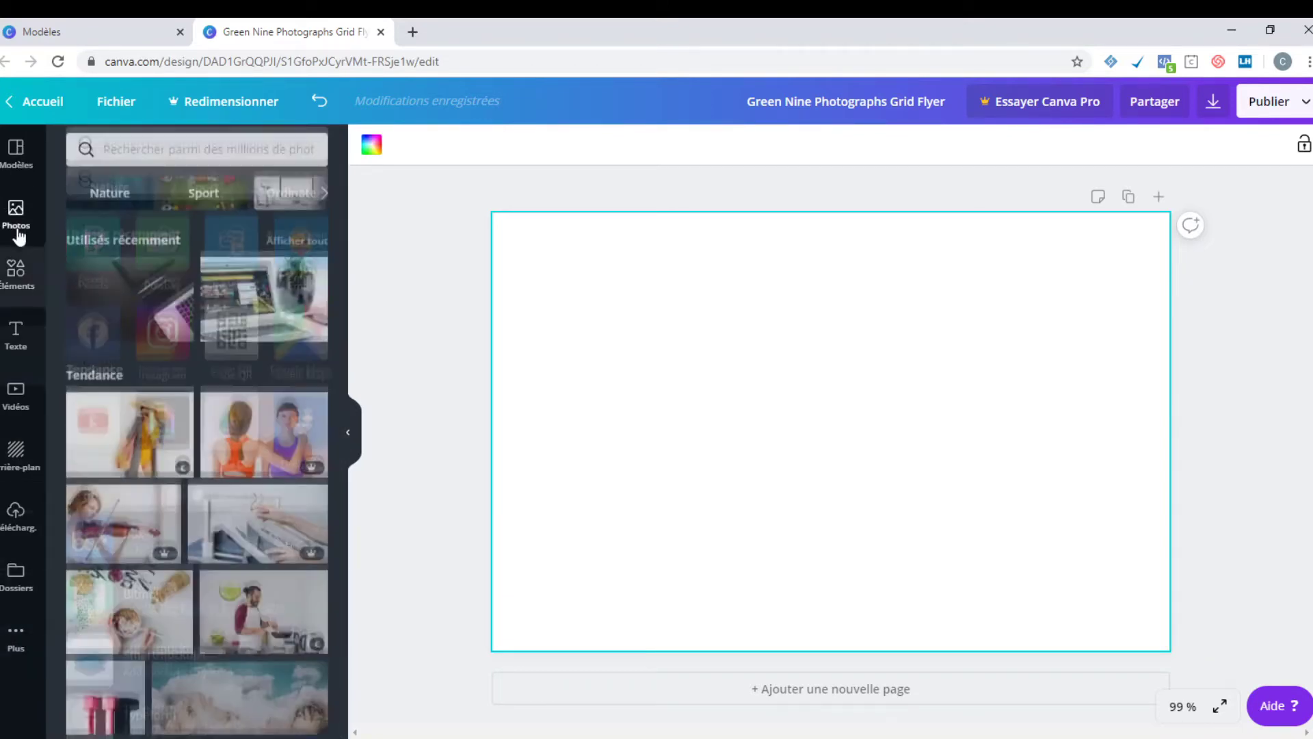
click(167, 157)
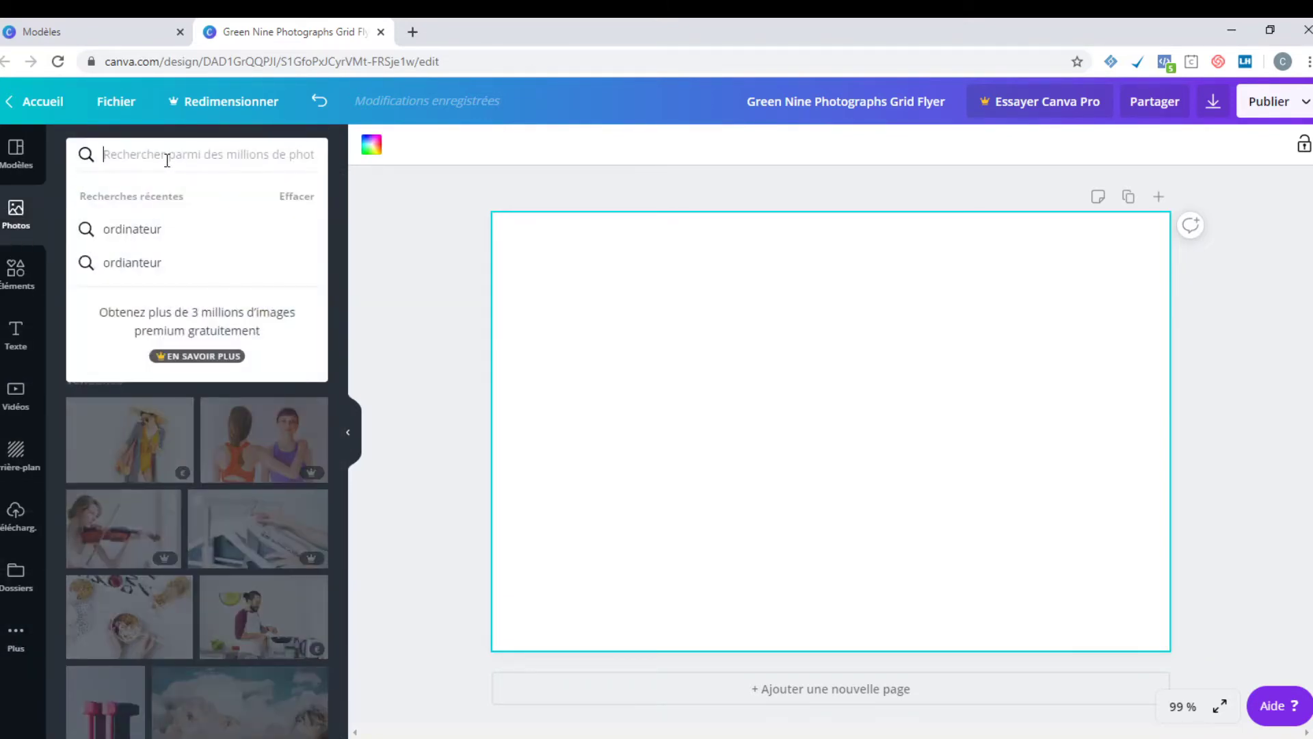
text(bureau)
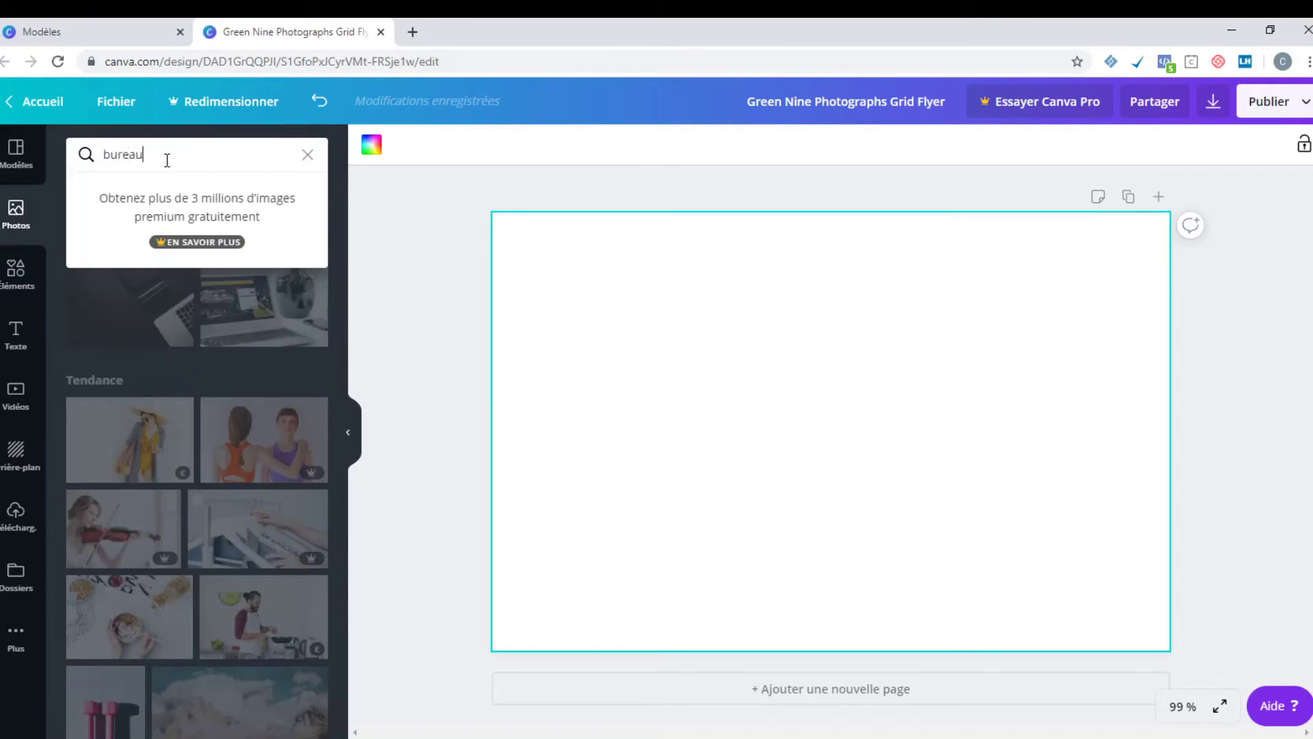
key(Return)
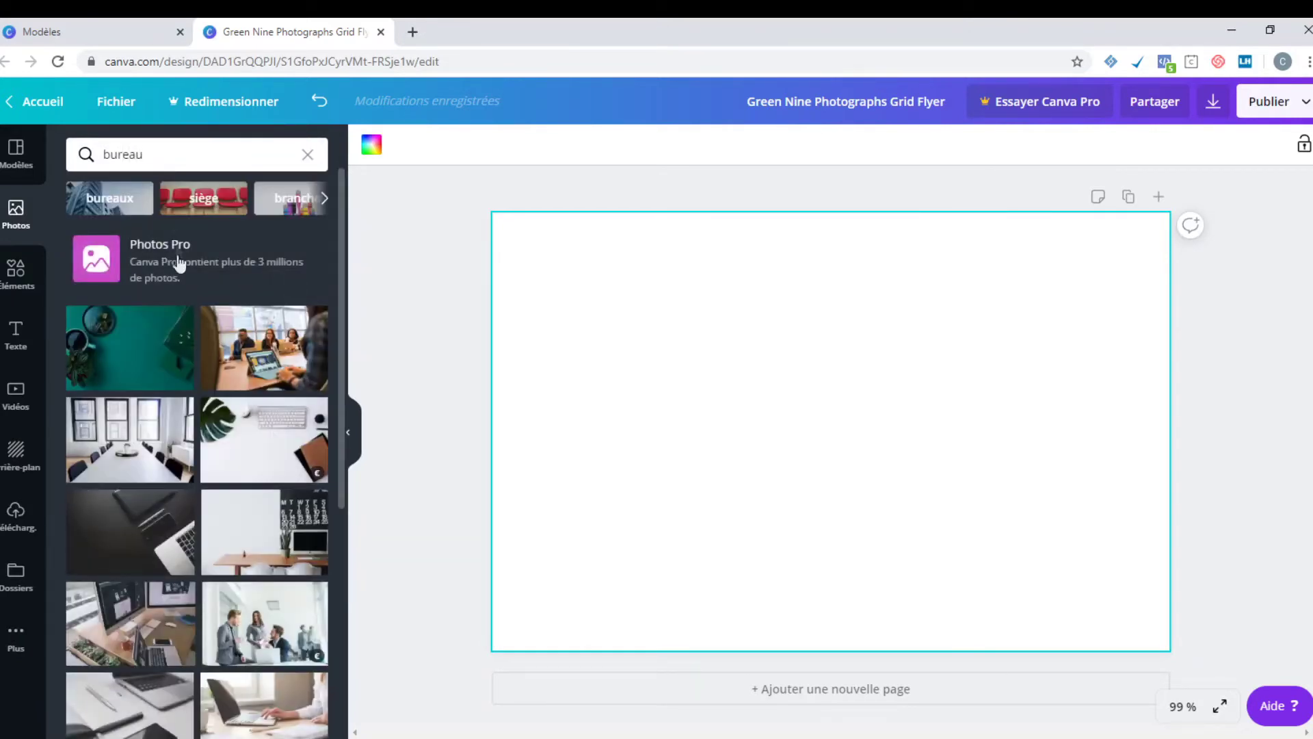
scroll(168, 355, down, 1)
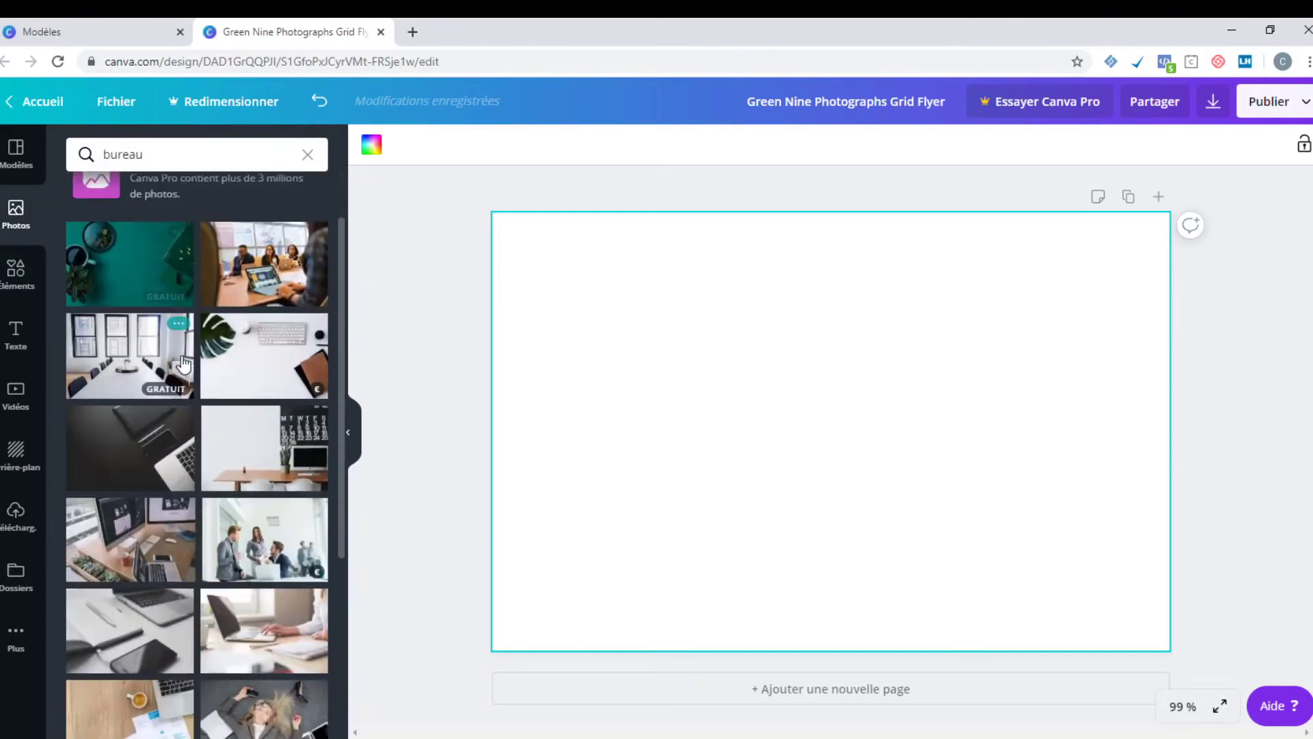
Add the dark desk photo with the phone, pen and laptop, and enlarge it to cover the whole flyer page.
click(165, 447)
drag(569, 259, 491, 204)
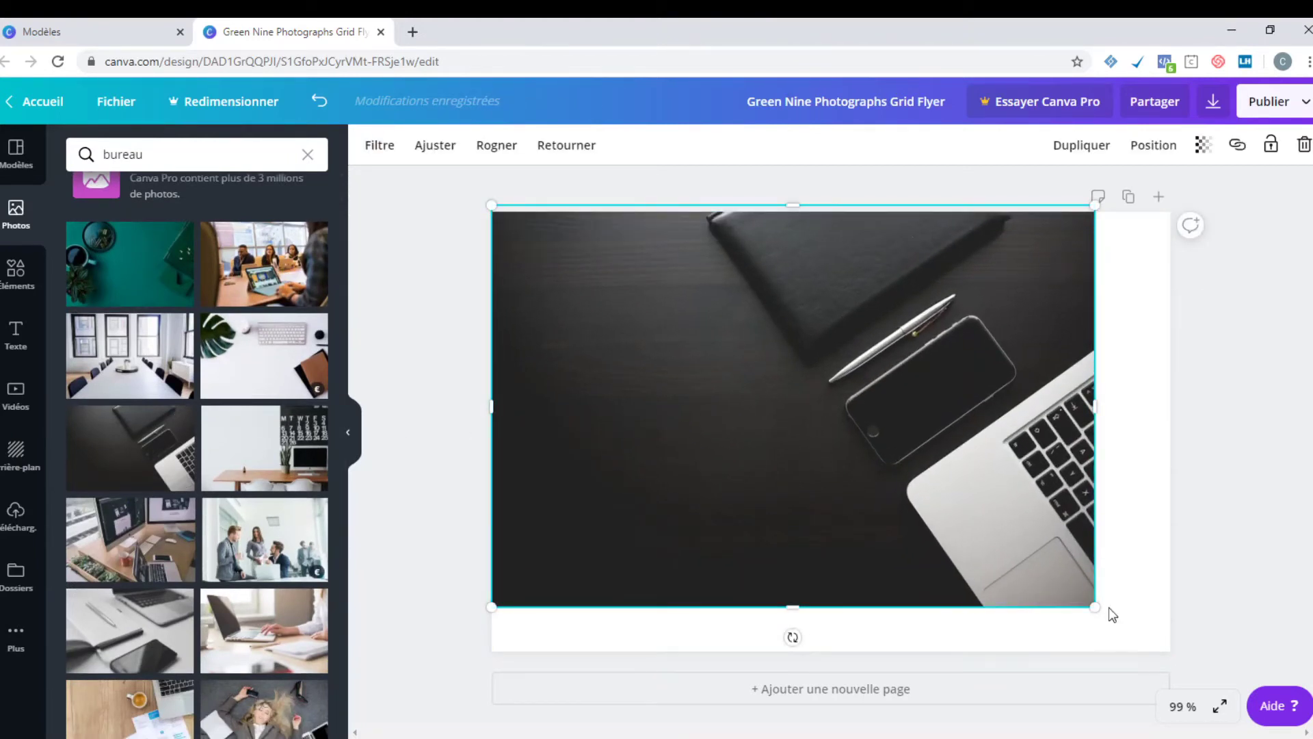
drag(1091, 607, 1170, 658)
click(1221, 570)
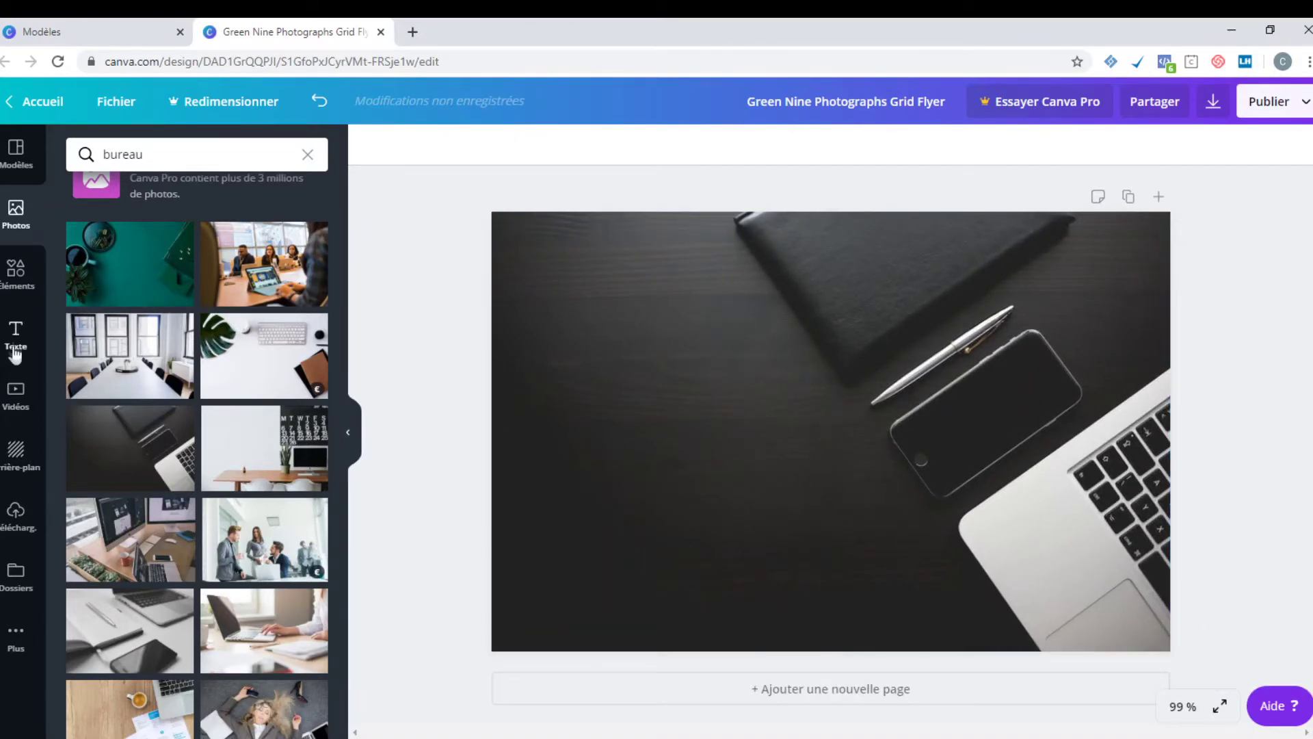
Add the recently used rounded-square picture frame, shrink it and place it in the lower-left area of the flyer.
click(15, 316)
click(15, 277)
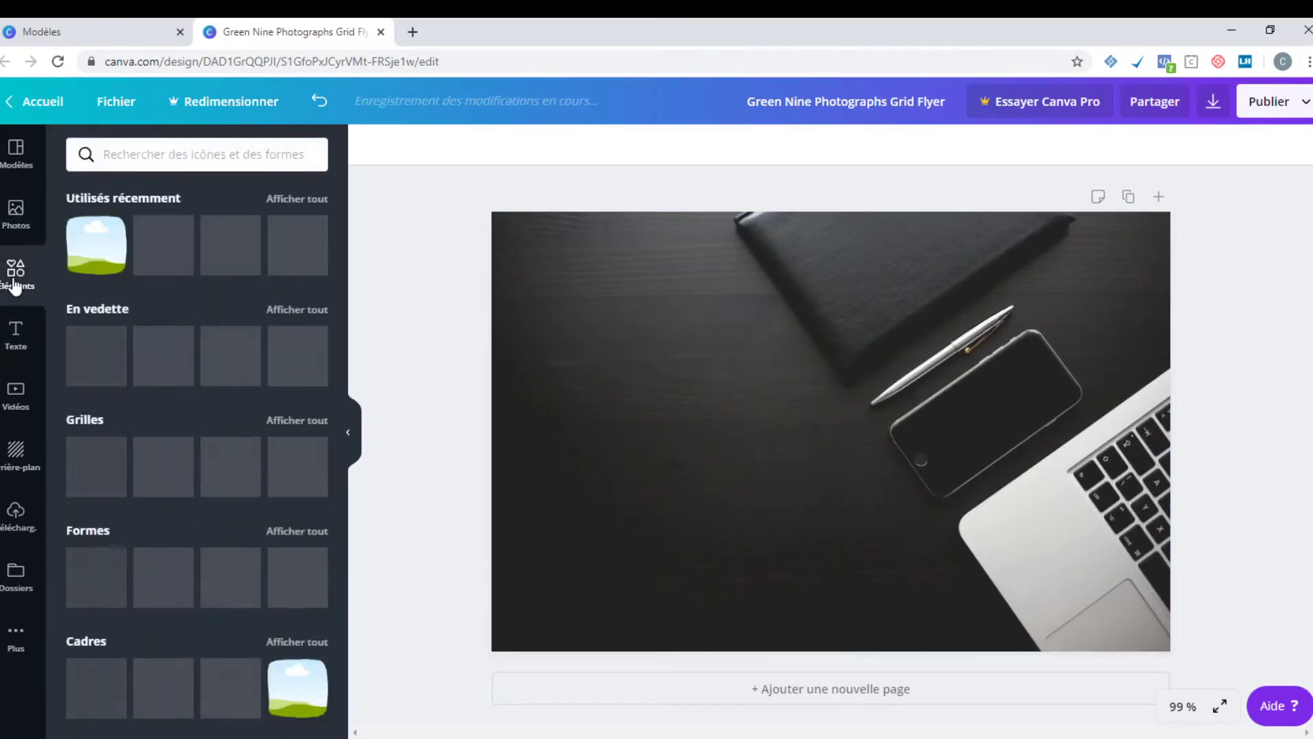
scroll(190, 578, down, 3)
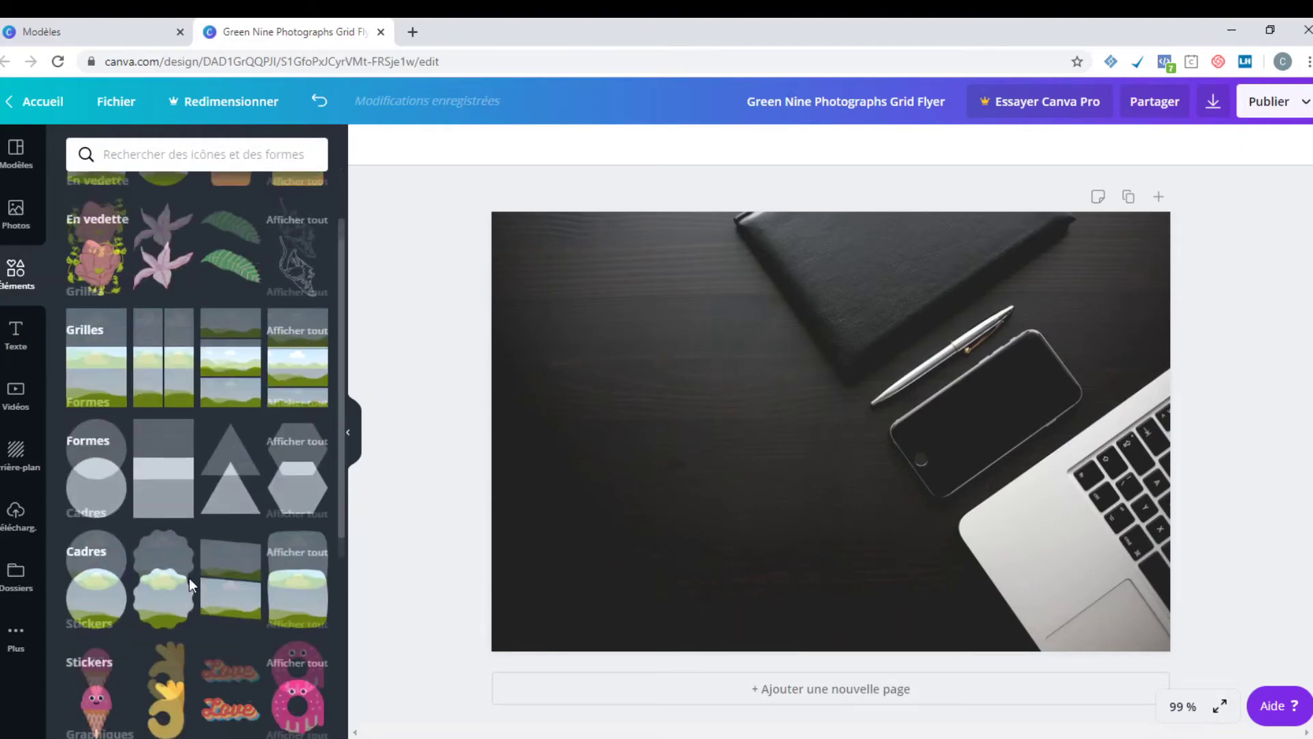
scroll(189, 577, up, 3)
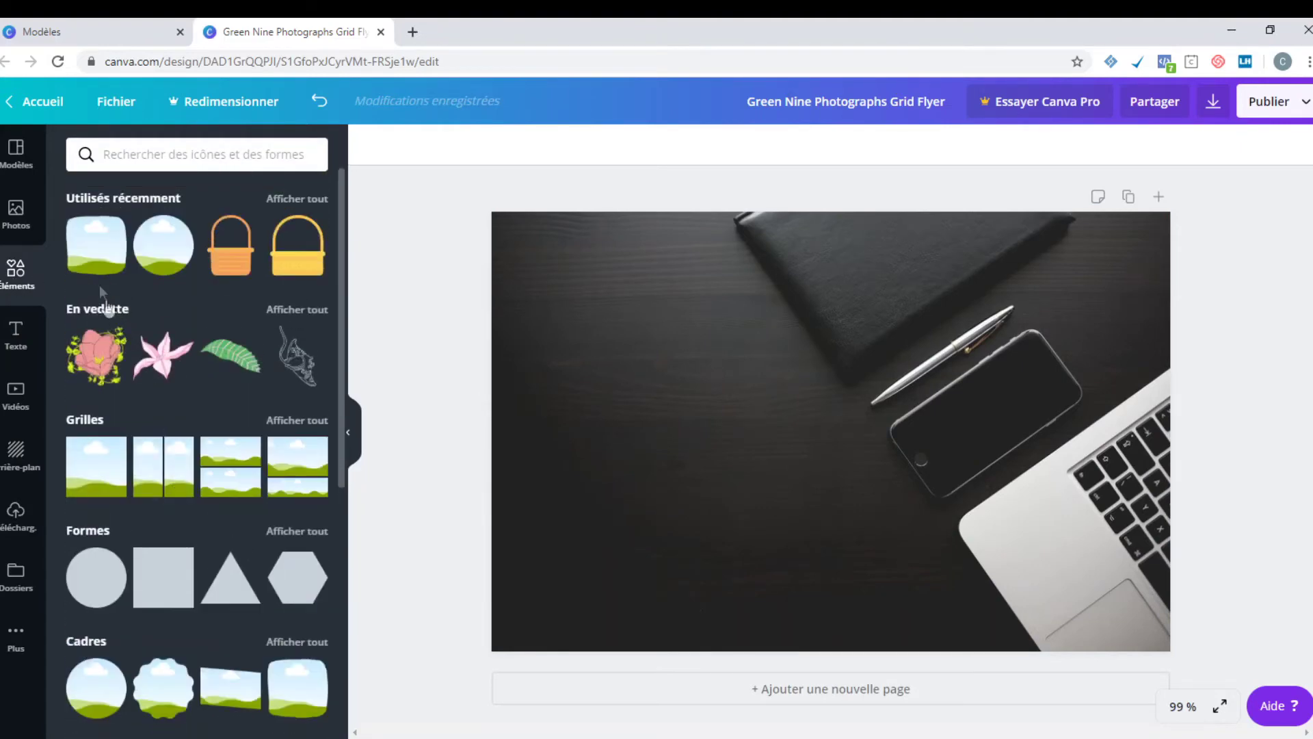
click(88, 247)
drag(1012, 254, 850, 413)
drag(768, 504, 677, 518)
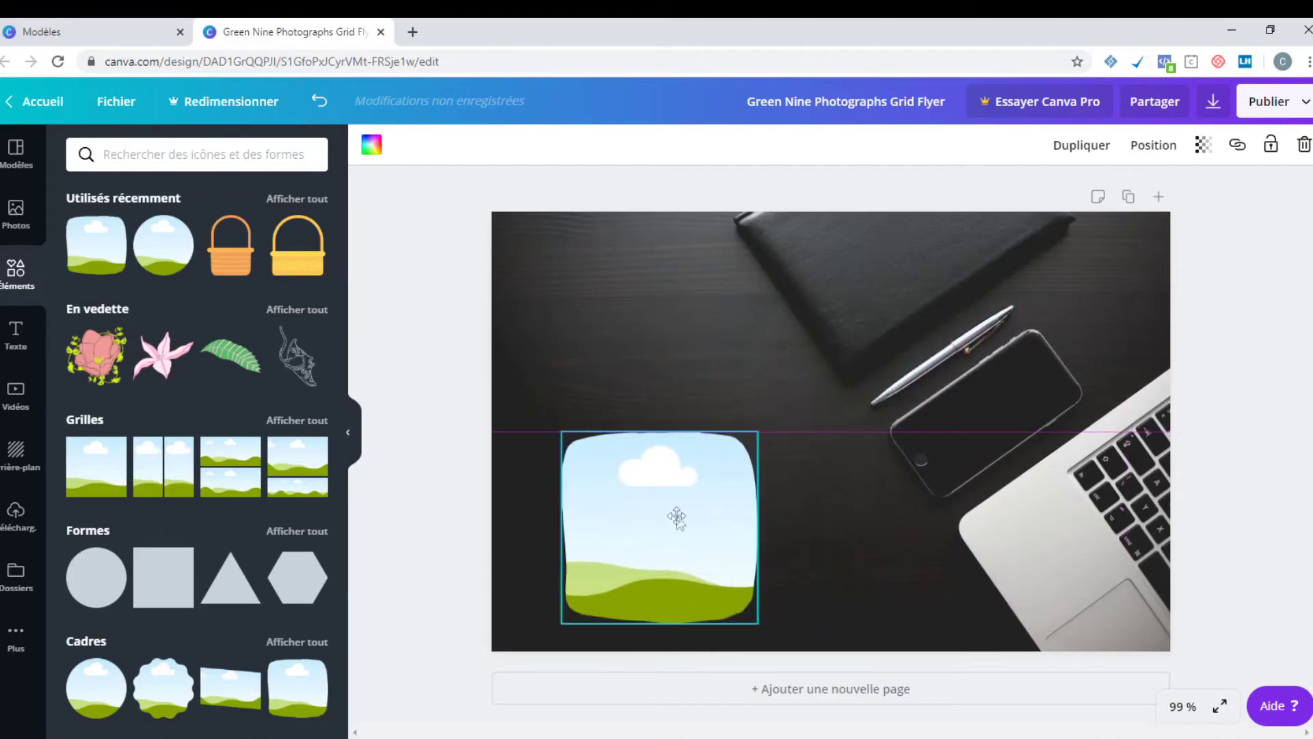
Fill the picture frame with the white office photo showing the wooden desk and wall calendar.
click(407, 393)
click(15, 217)
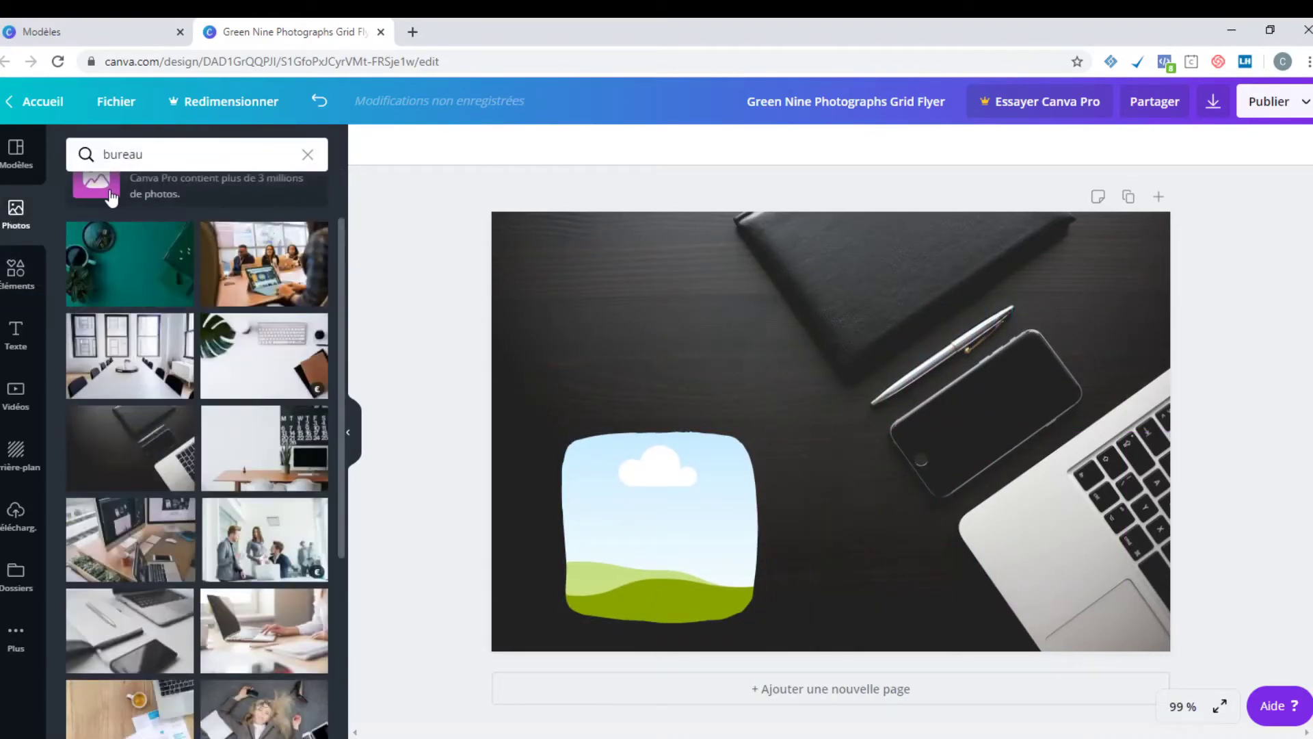
drag(250, 441, 655, 528)
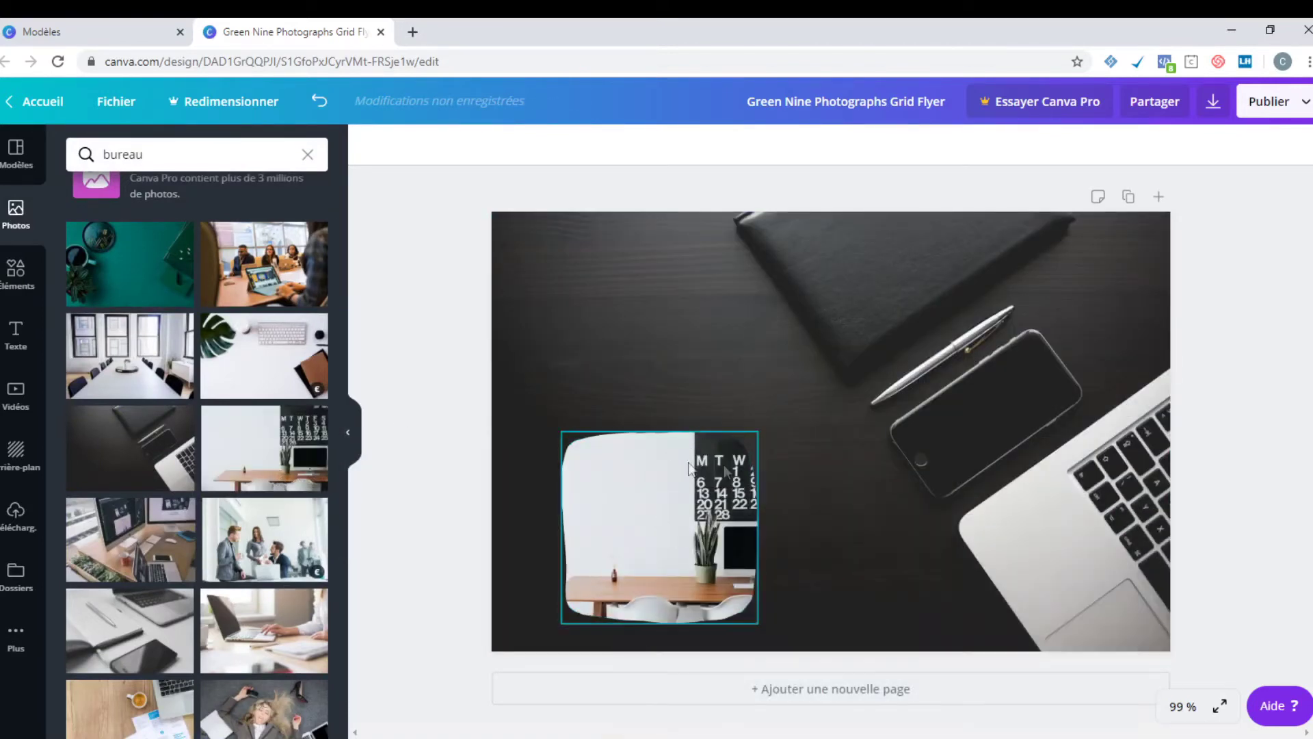
Delete the office photo from the frame together with the frame itself.
click(655, 527)
key(Delete)
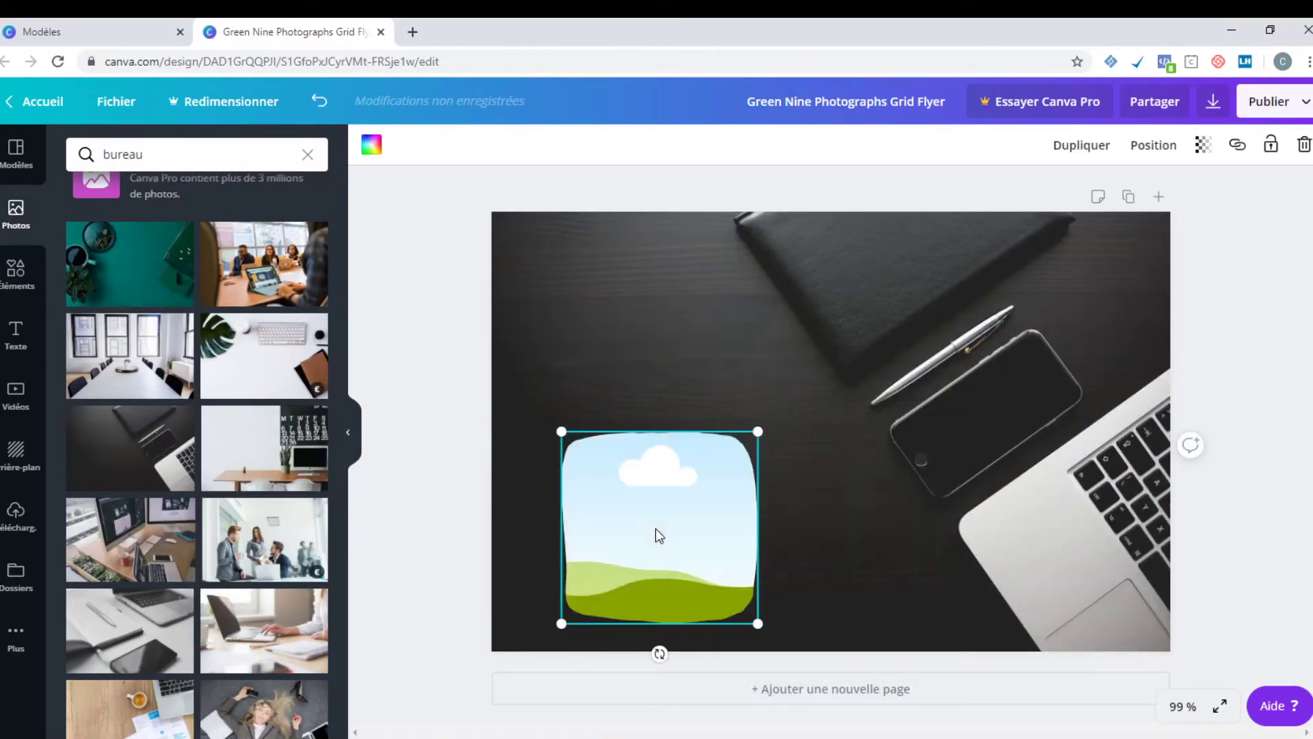
key(Delete)
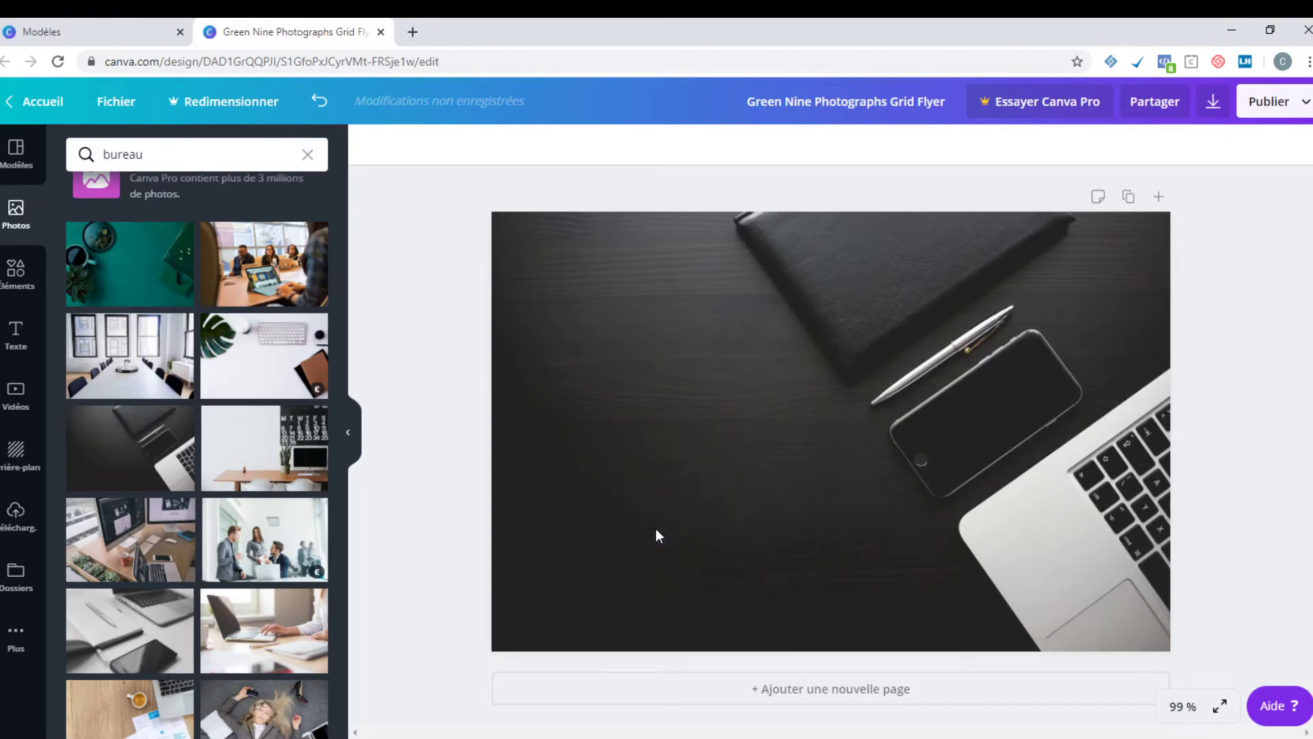
Add a title text to the flyer and move it toward the left half of the page.
click(34, 350)
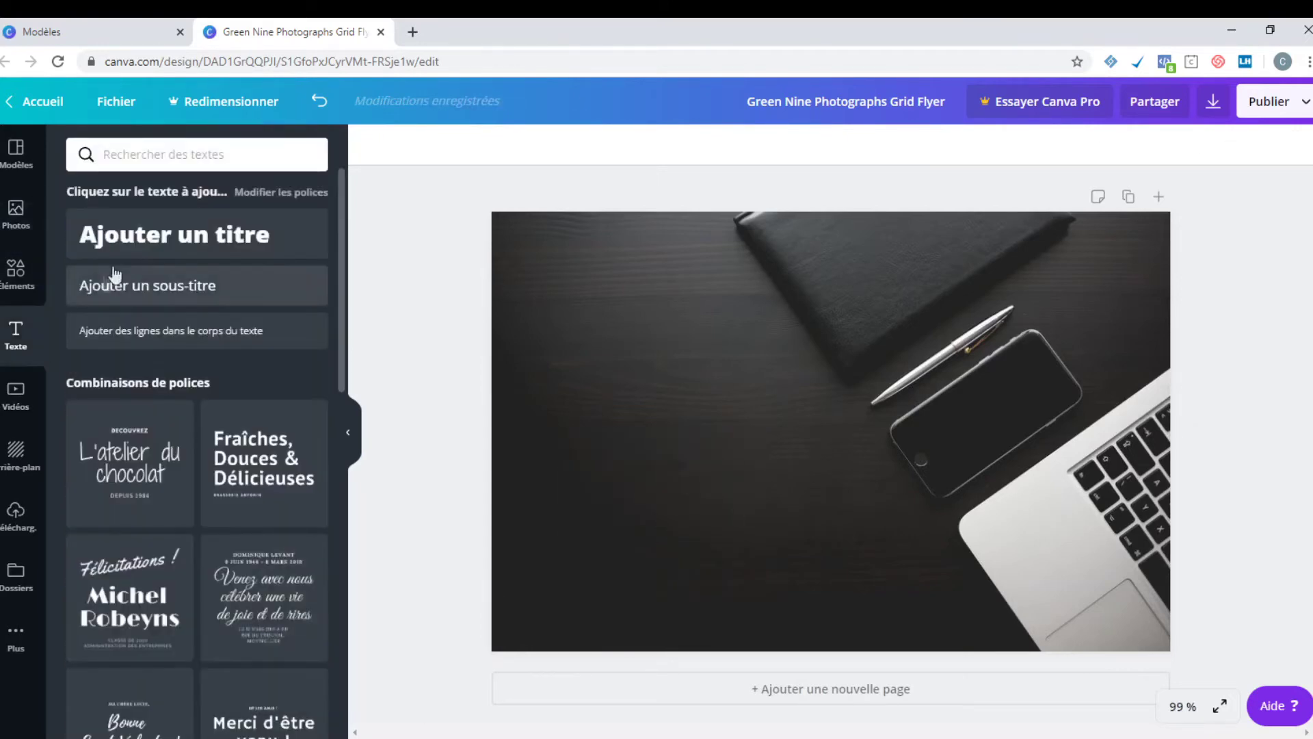
click(158, 241)
click(780, 437)
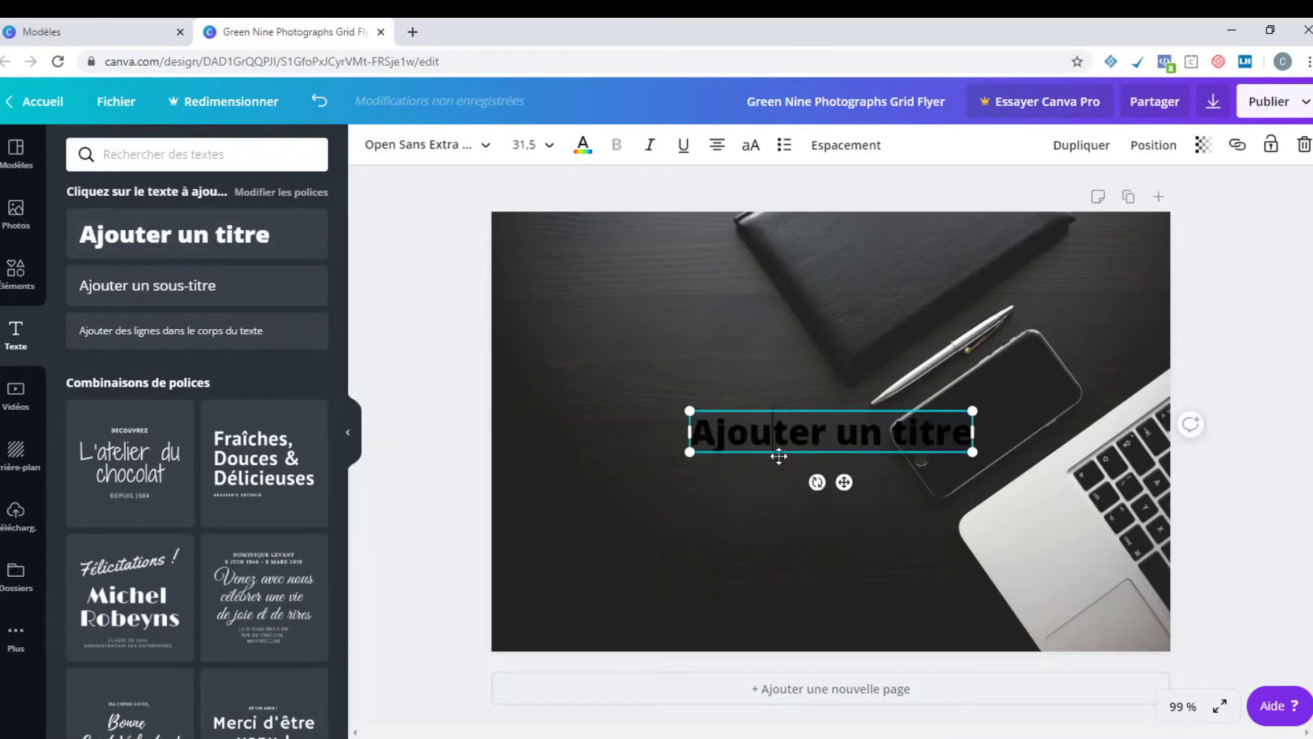
drag(787, 455, 633, 455)
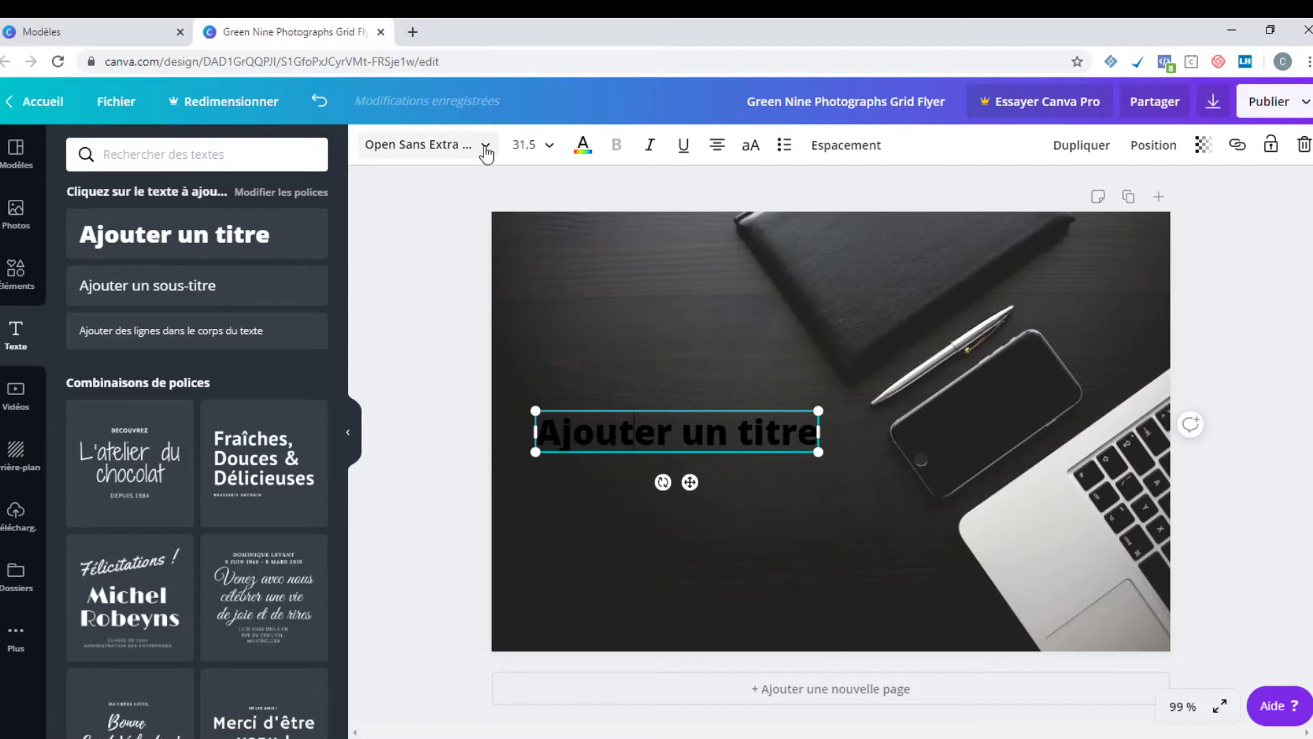
Examine the font, size, colour and spacing options available for the title text.
click(454, 165)
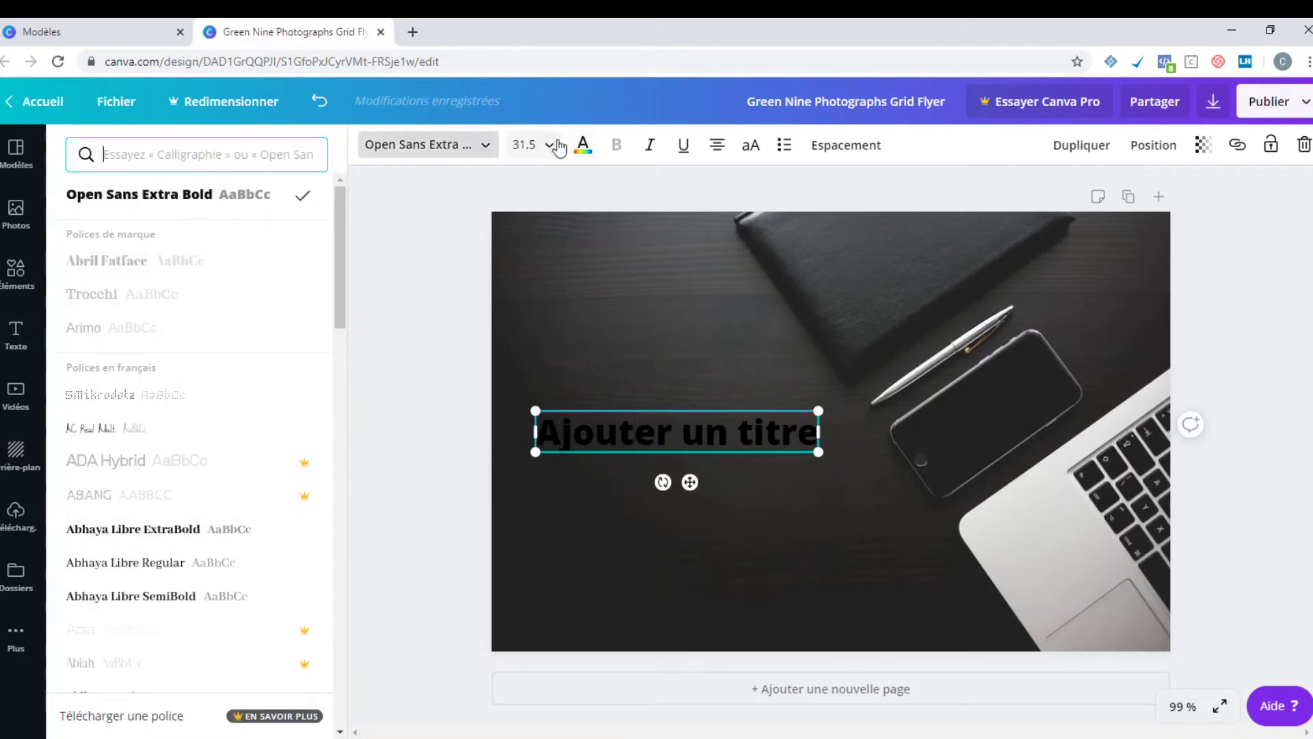
click(526, 145)
click(583, 145)
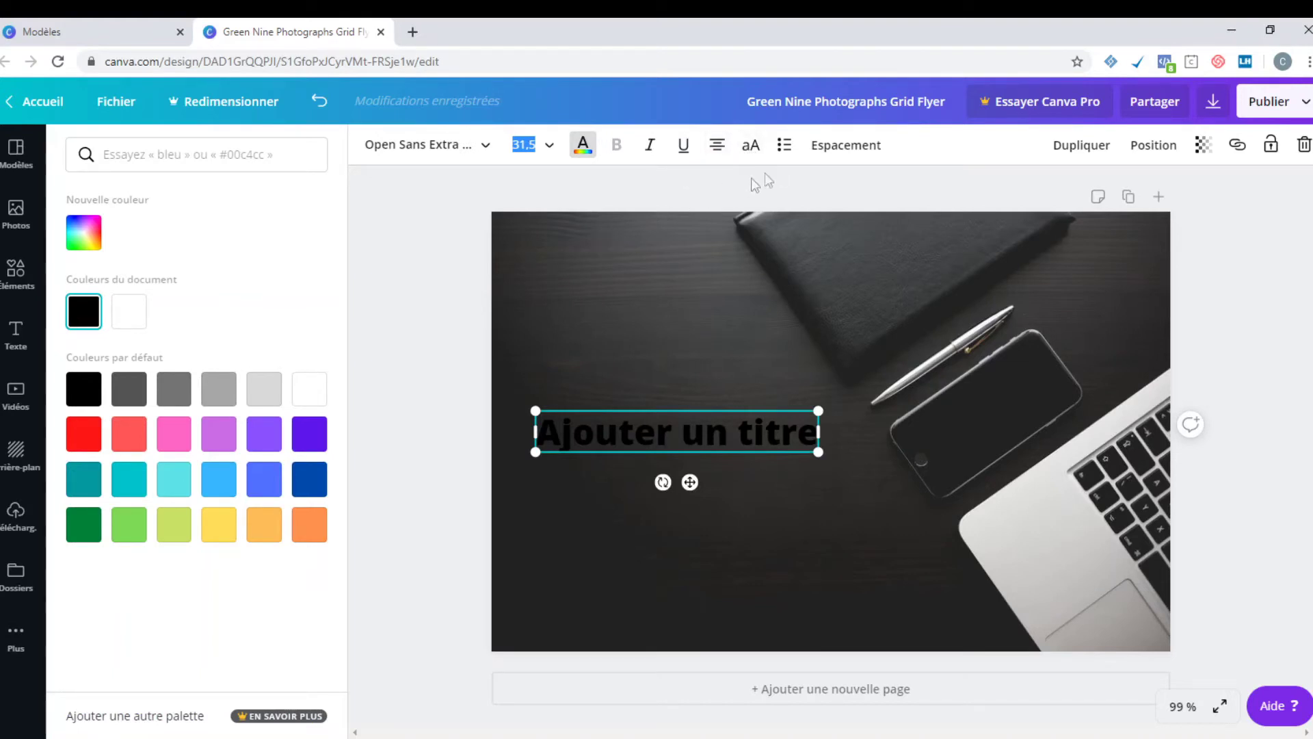
click(848, 144)
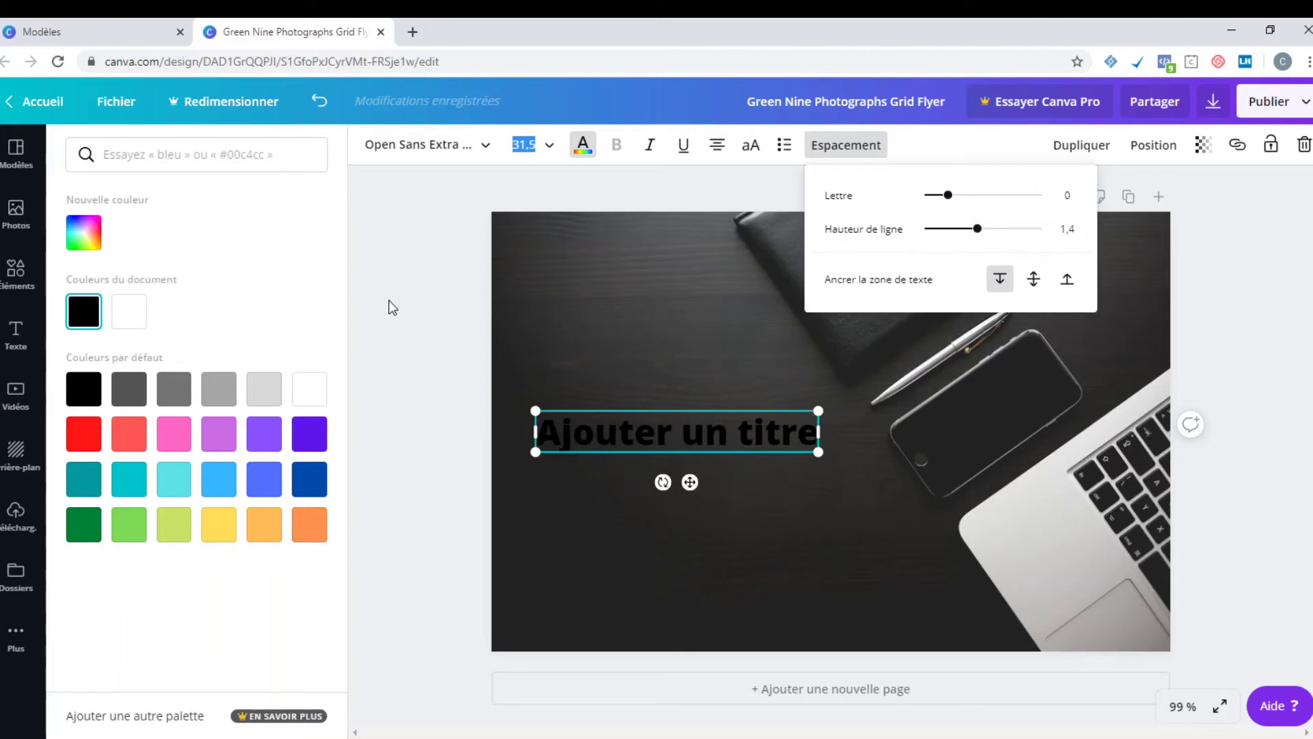
click(287, 313)
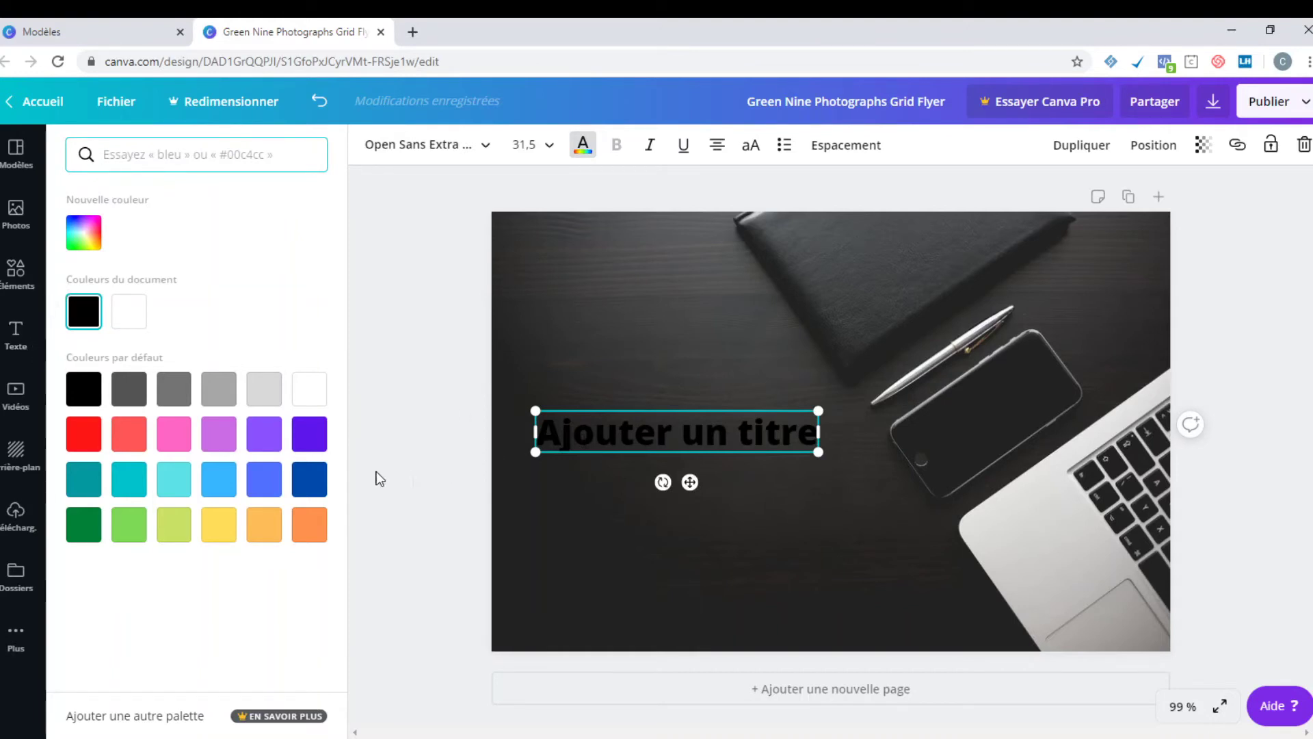
Browse the stock videos, the background library, the uploaded images and the templates available for the design.
click(28, 403)
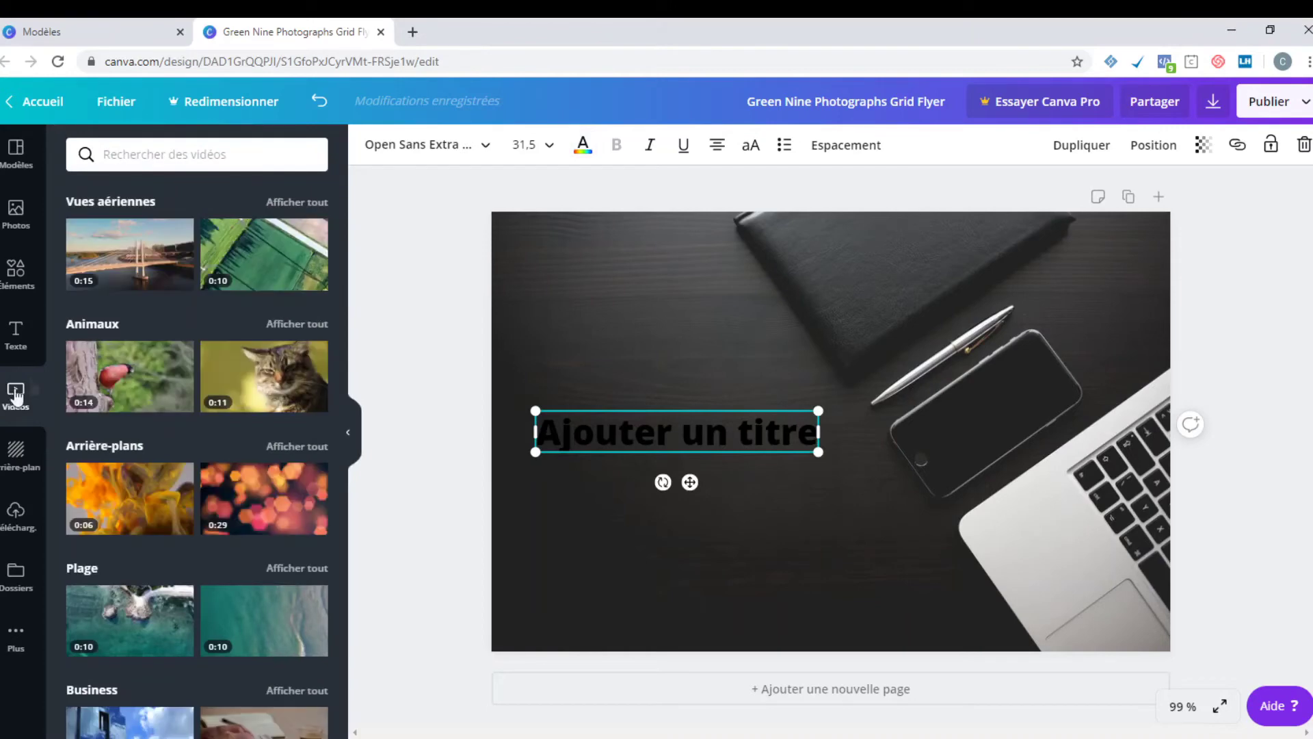
scroll(146, 375, down, 3)
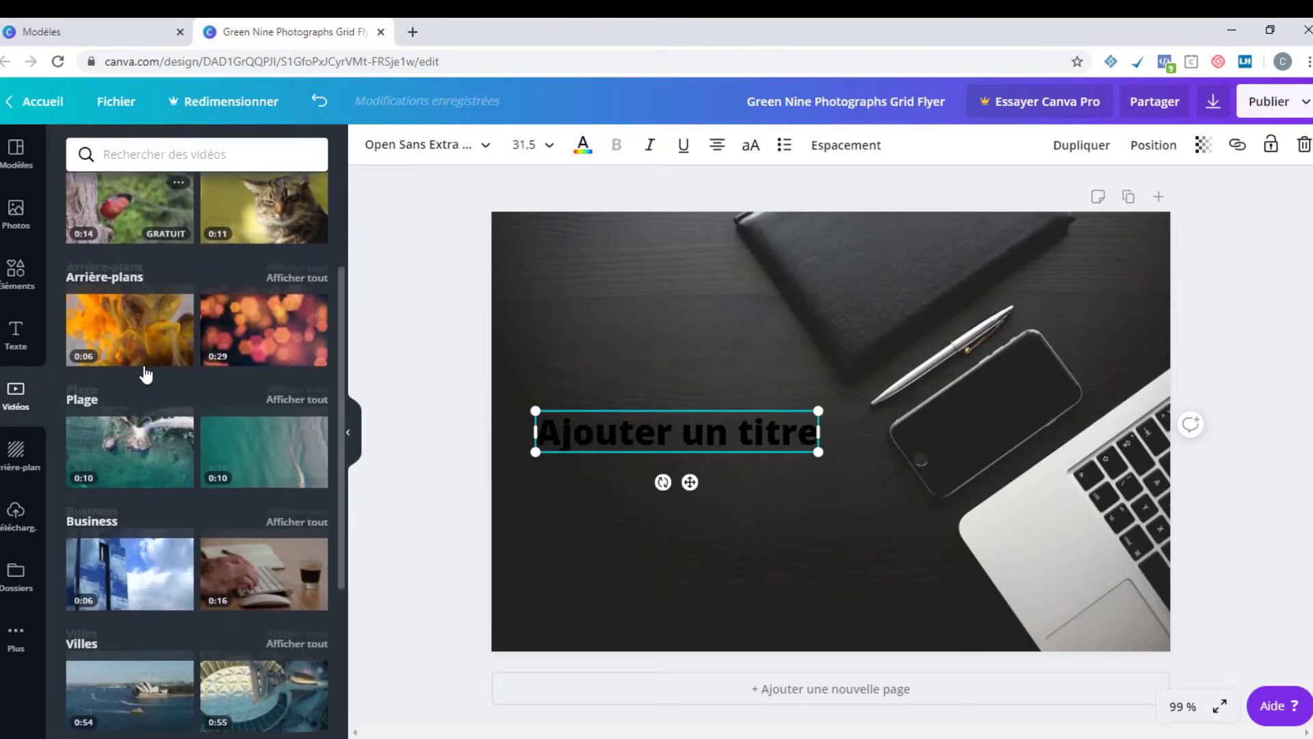
scroll(145, 375, down, 10)
scroll(146, 371, up, 7)
scroll(144, 365, up, 4)
click(14, 454)
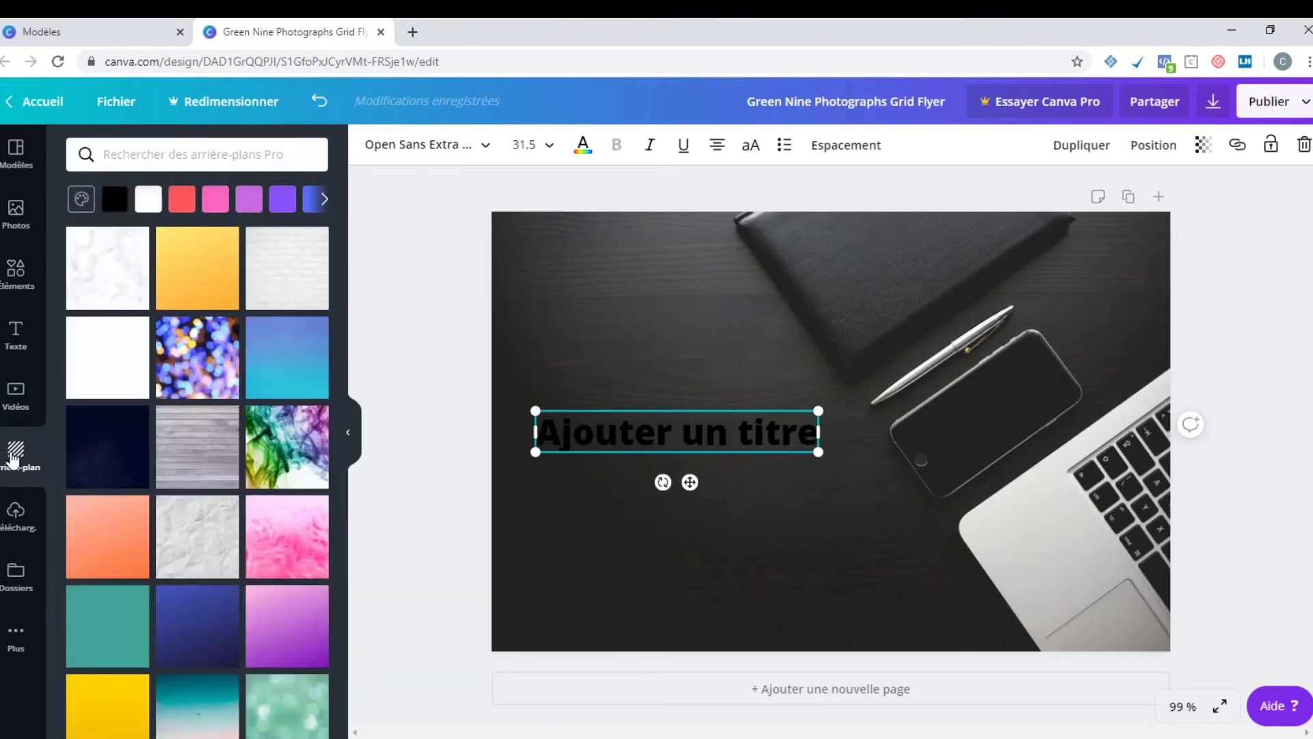
scroll(216, 342, down, 7)
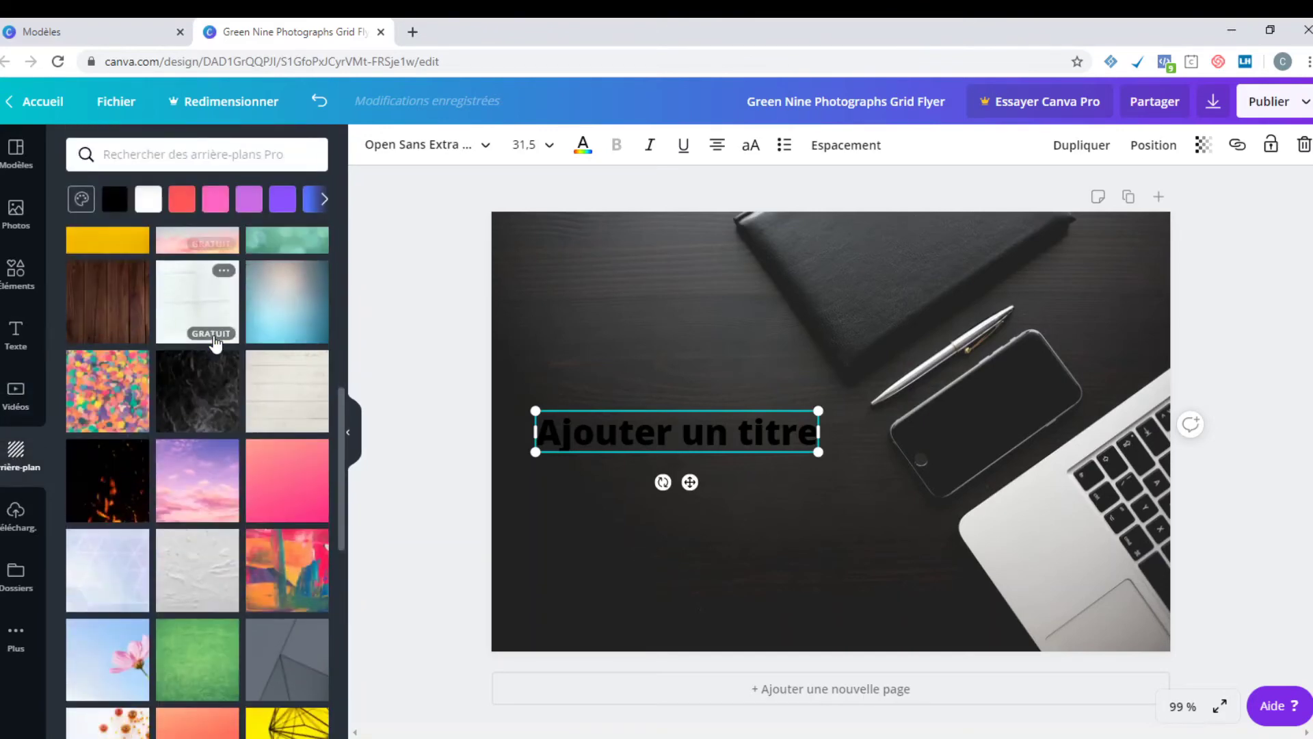
click(19, 513)
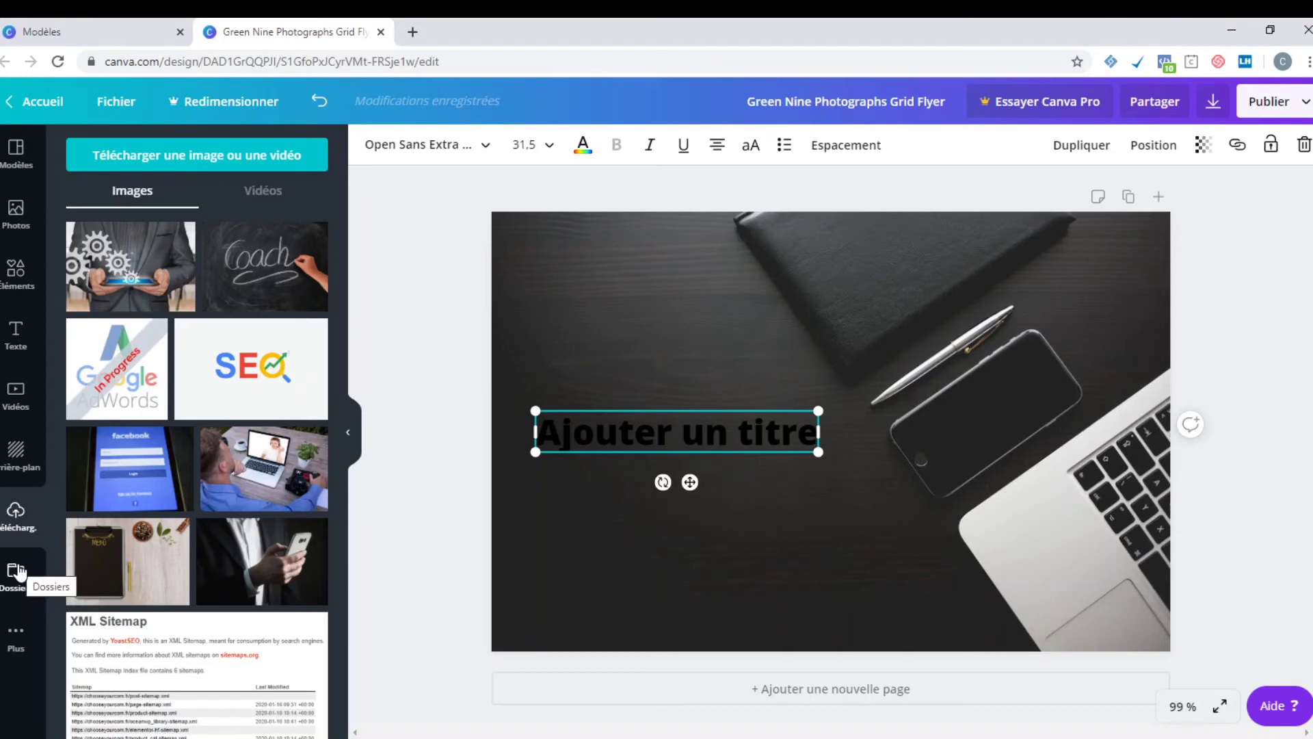
click(19, 156)
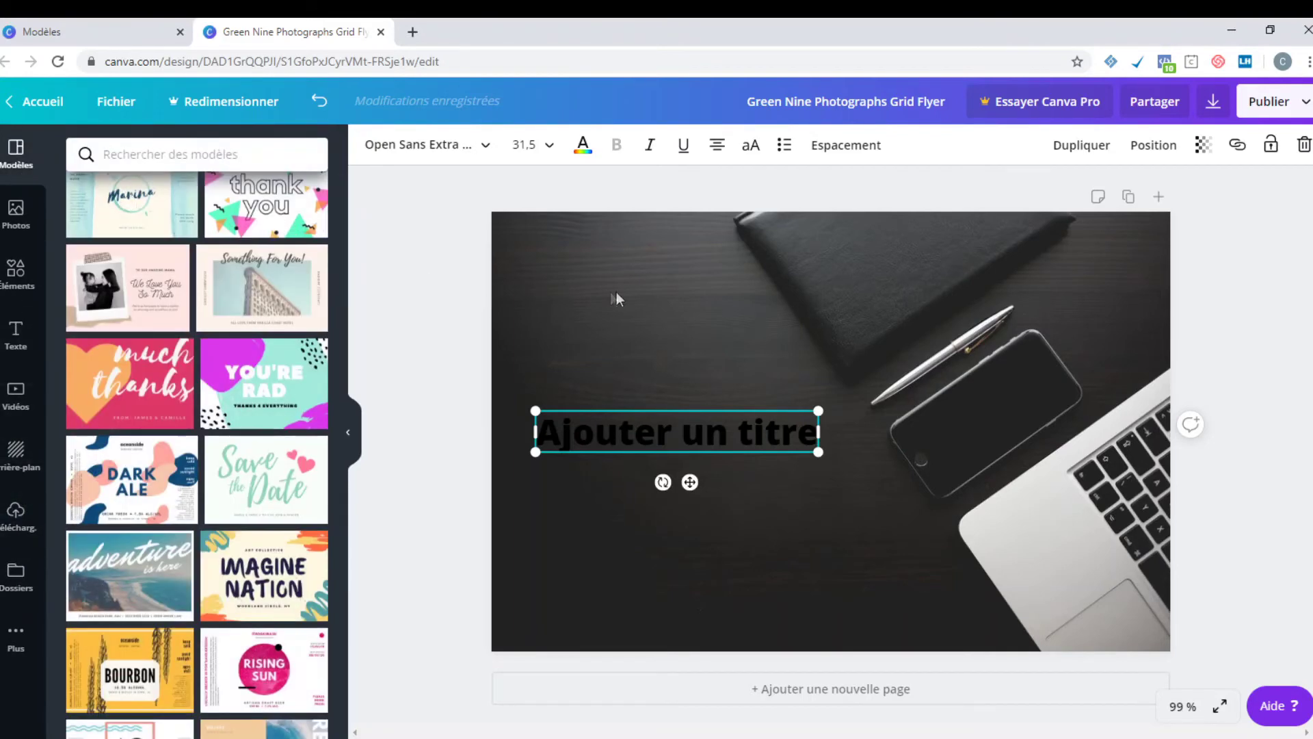
Reduce the opacity of the desk photo in the background to give it a faded look.
click(633, 295)
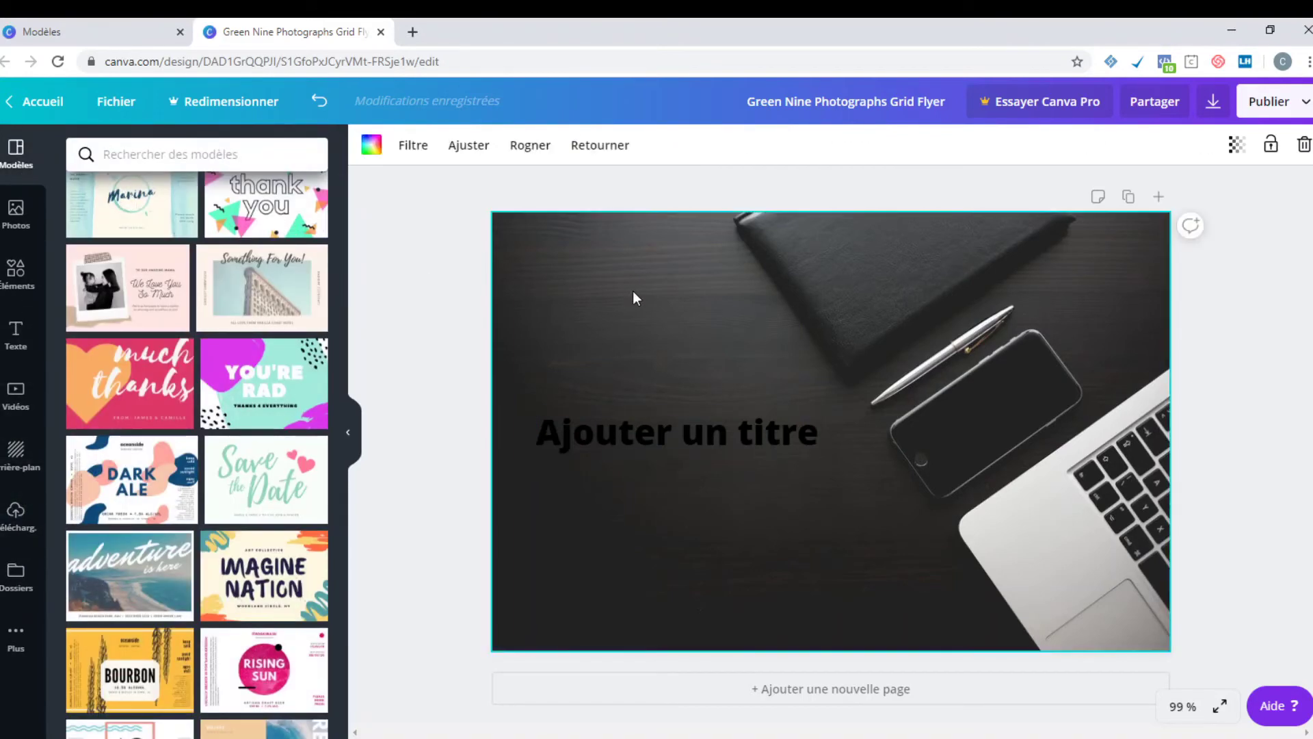
click(1236, 144)
drag(1101, 195, 1145, 195)
Replace the flyer's title text with "Conférence Google SEO".
click(664, 437)
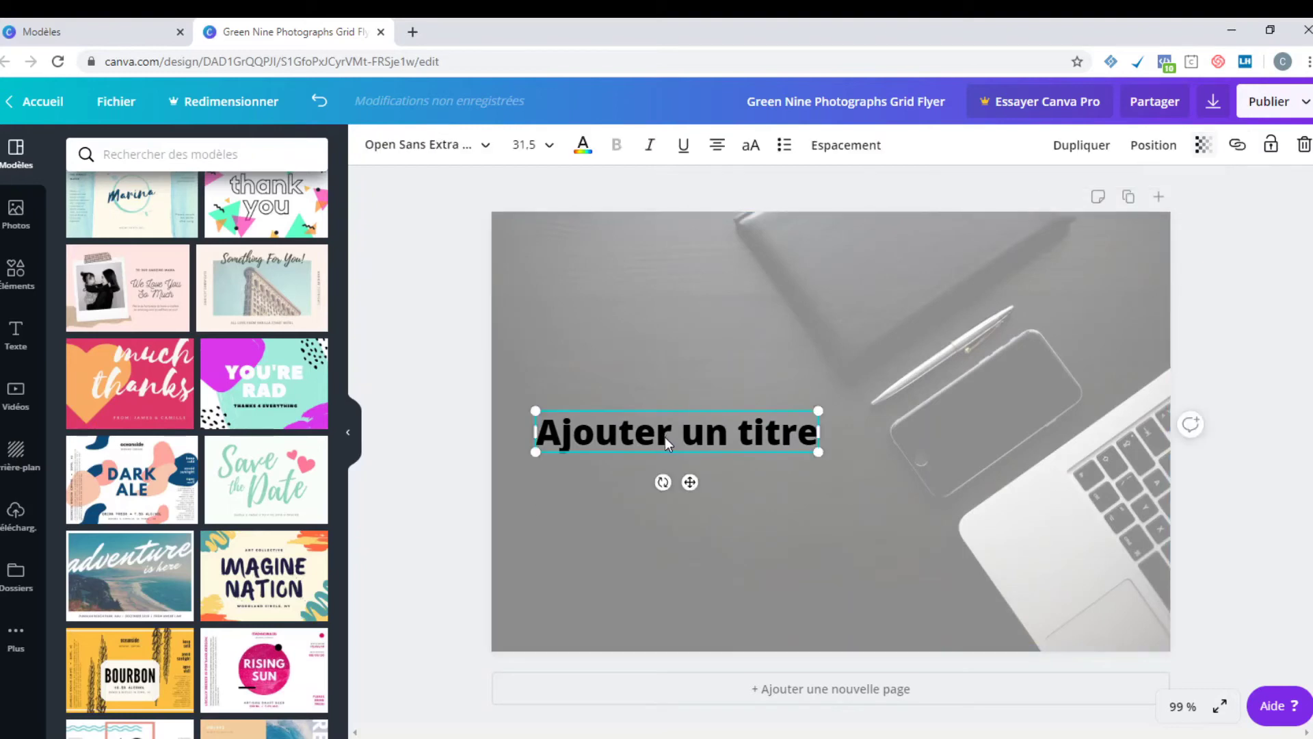
click(797, 431)
key(BackSpace)
key(BackSpace)
key(BackSpace)
key(BackSpace)
key(BackSpace)
key(BackSpace)
key(BackSpace)
key(BackSpace)
key(BackSpace)
key(BackSpace)
key(BackSpace)
key(BackSpace)
key(BackSpace)
key(BackSpace)
key(BackSpace)
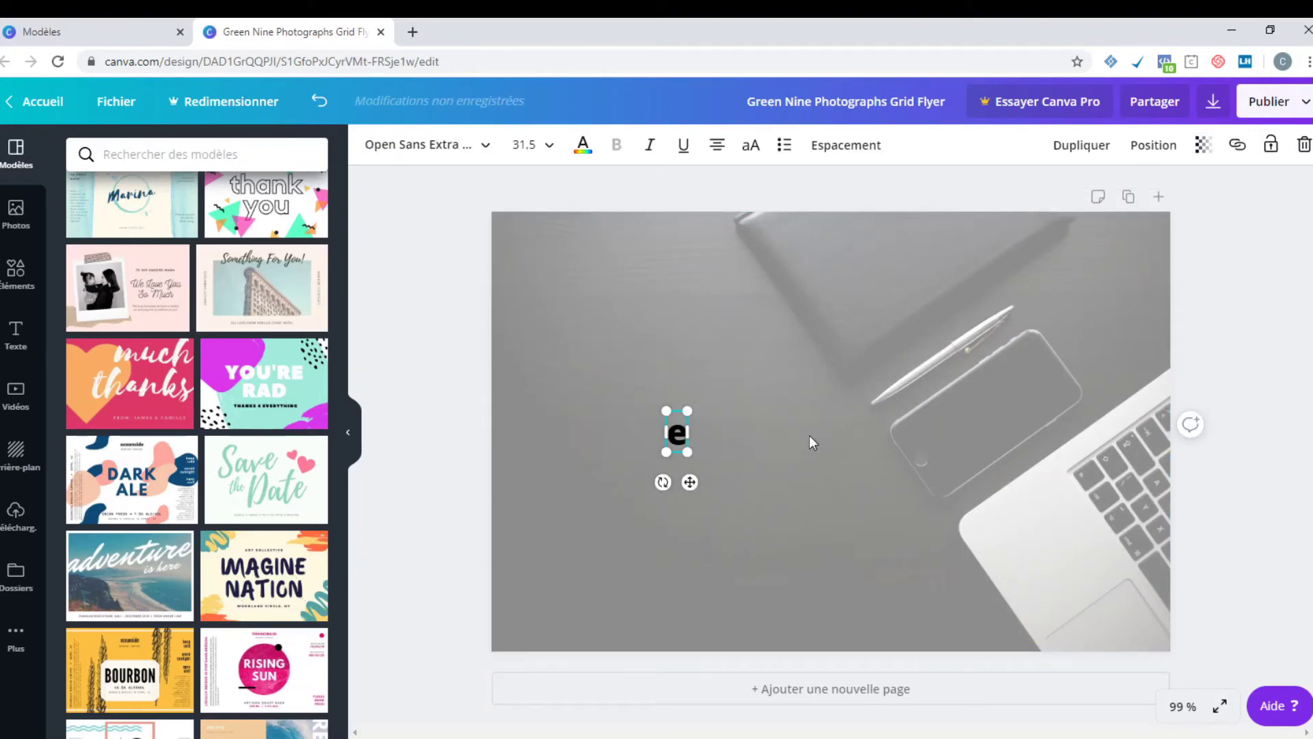
key(Delete)
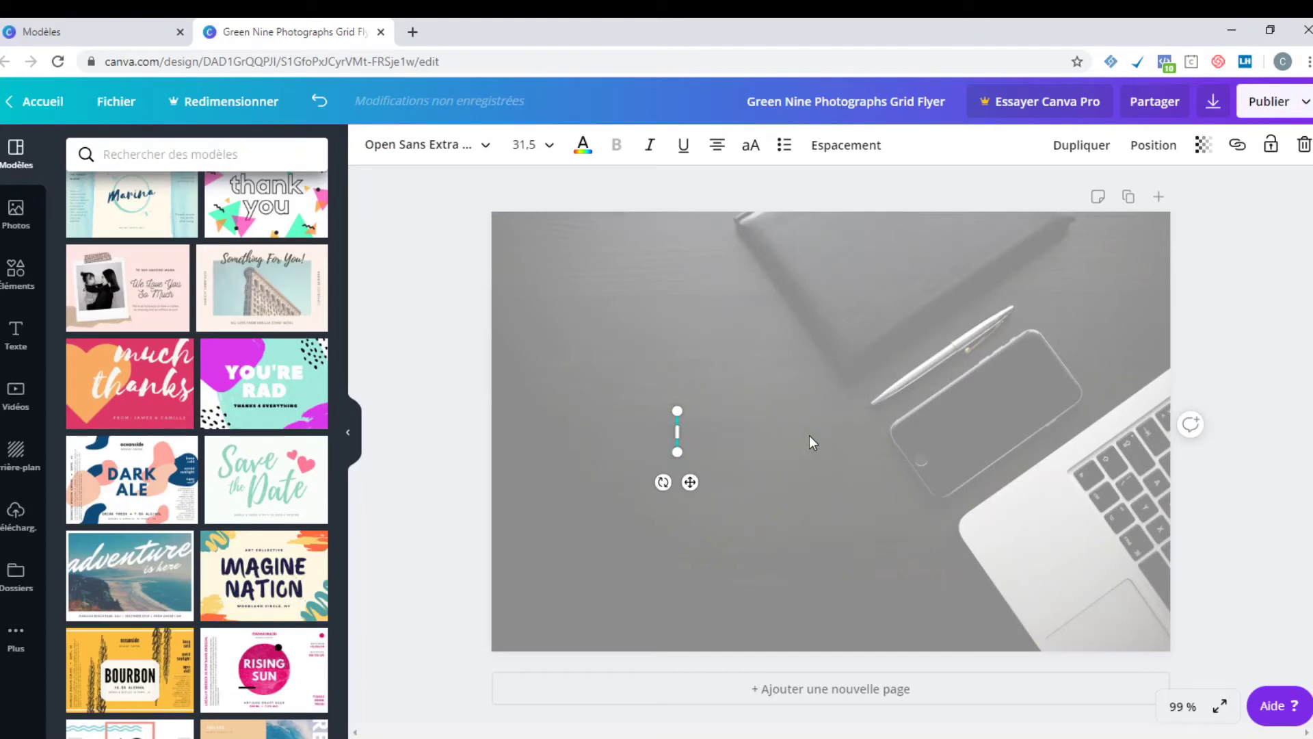
text(Con)
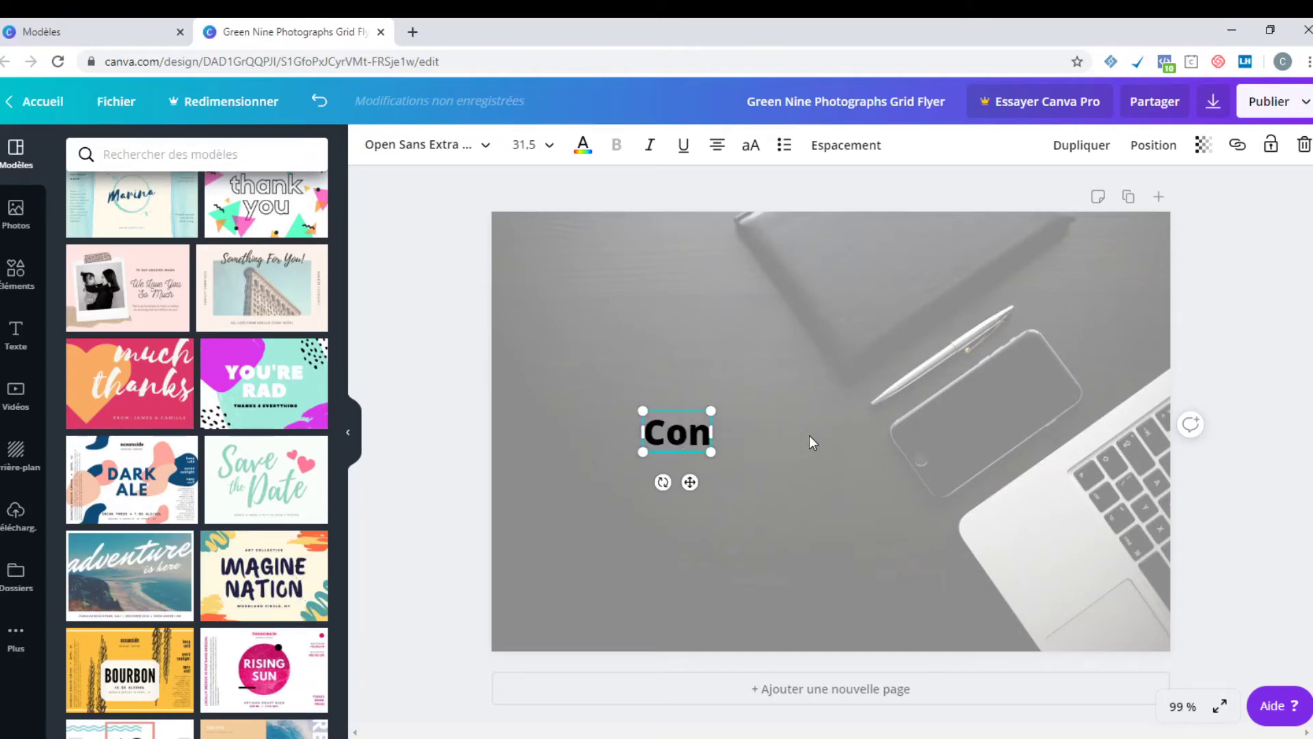
text(férence)
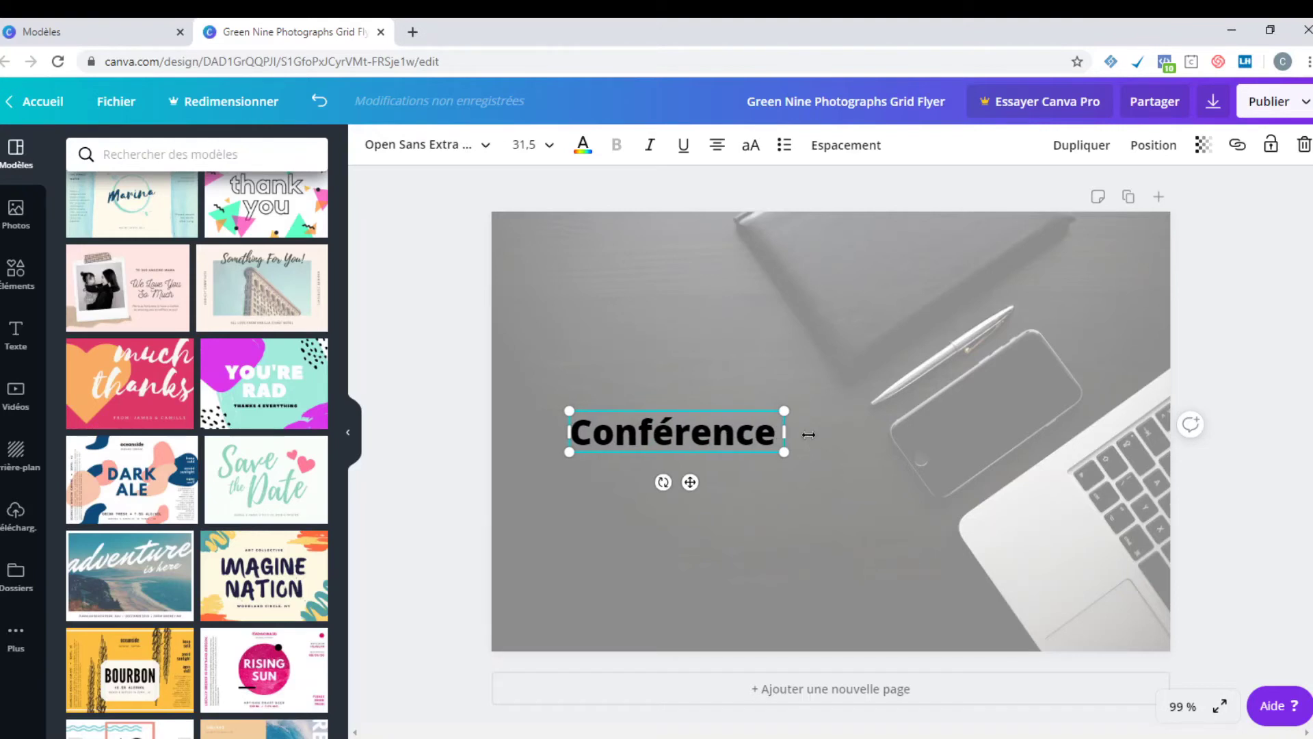
text( G)
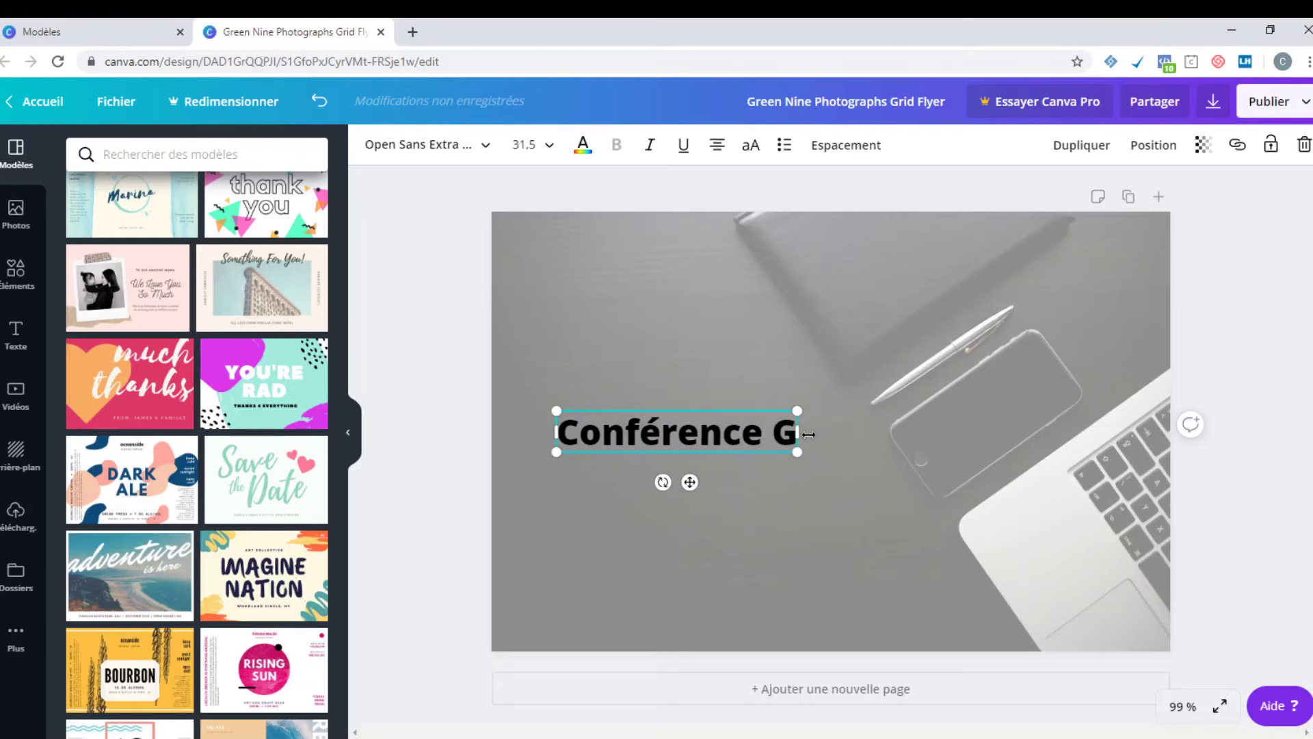
text(oogle SEO)
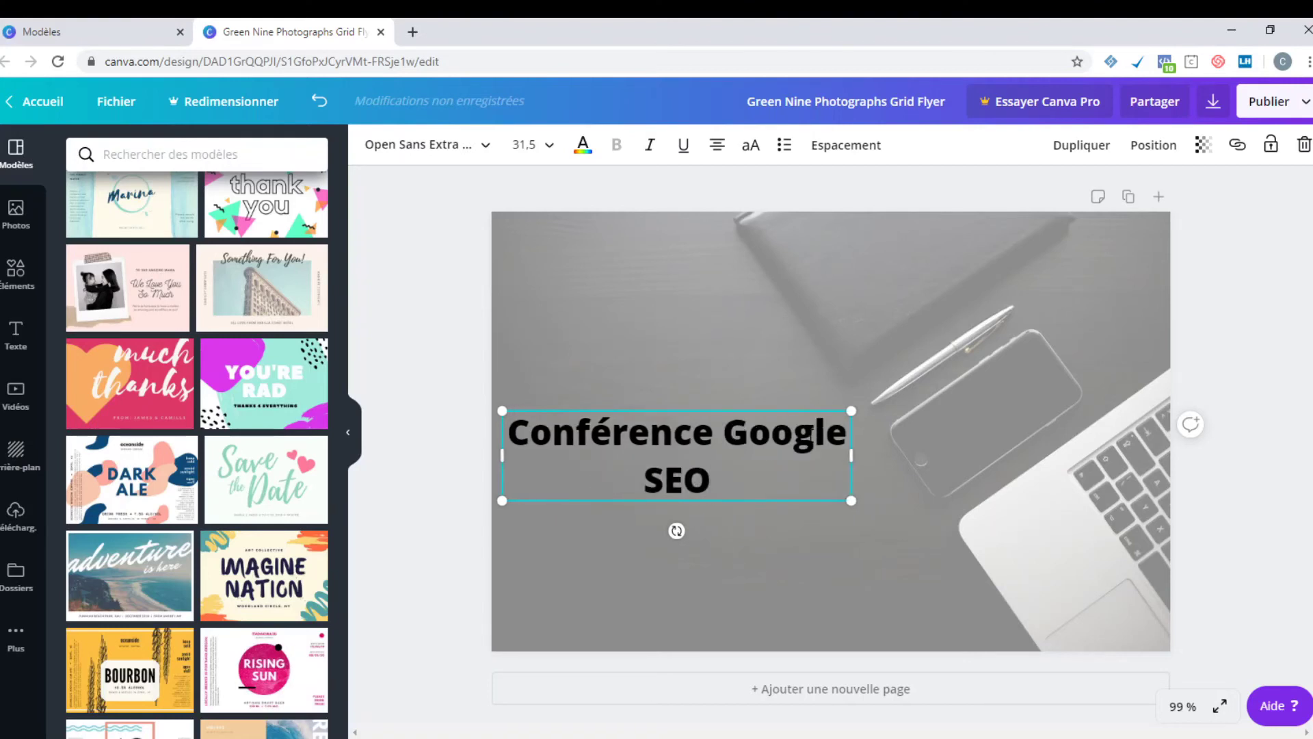
Move the title up to the upper part of the flyer, above the empty area of the desk photo.
click(805, 501)
drag(741, 453, 757, 289)
click(731, 400)
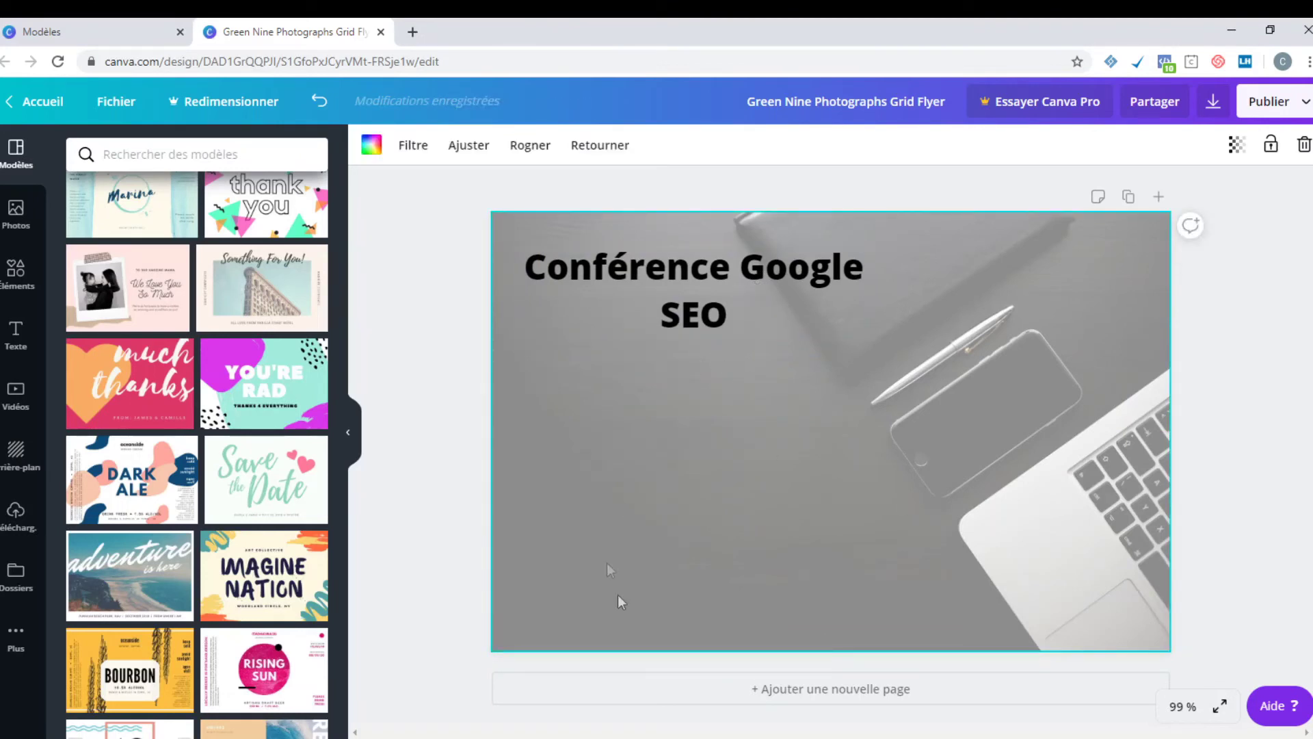
Return to the home page and create a new blank business card (Carte de visite) design.
click(36, 102)
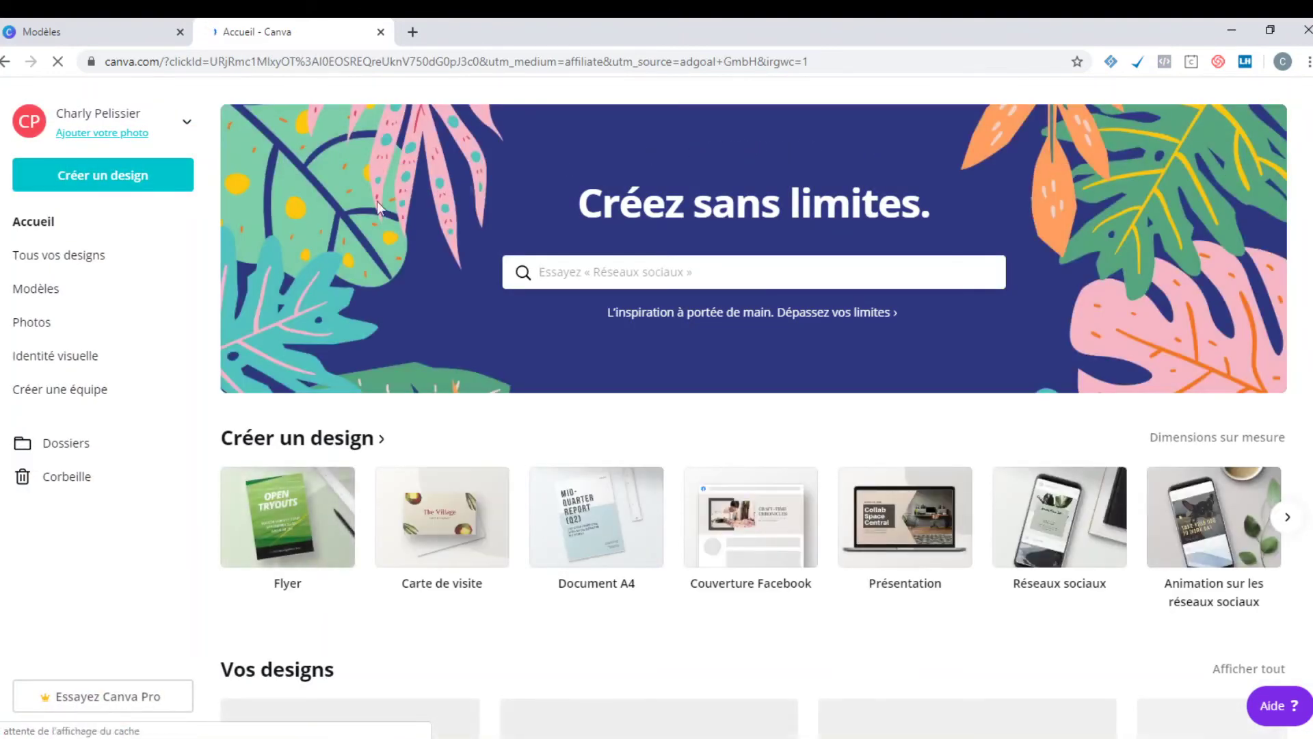
click(78, 182)
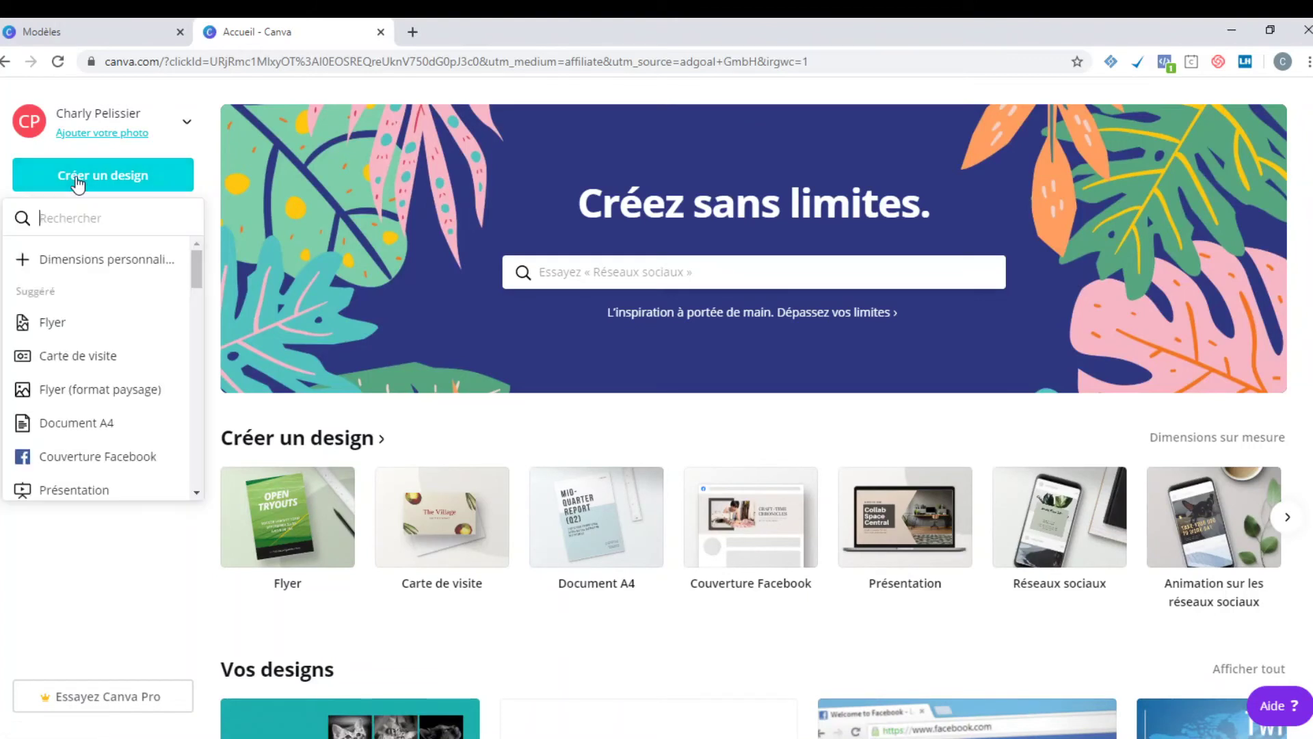
click(79, 356)
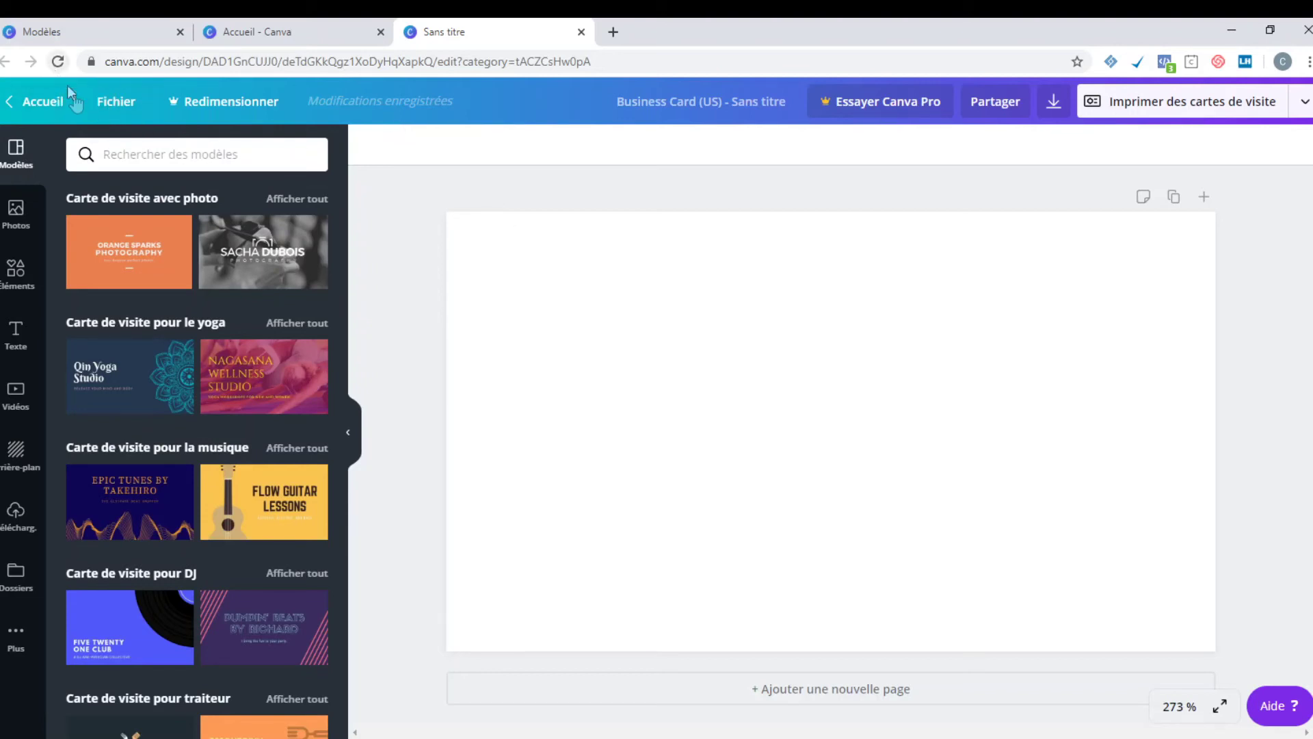
Examine the full list of publishing and sharing options for the business card, and close the design.
click(698, 104)
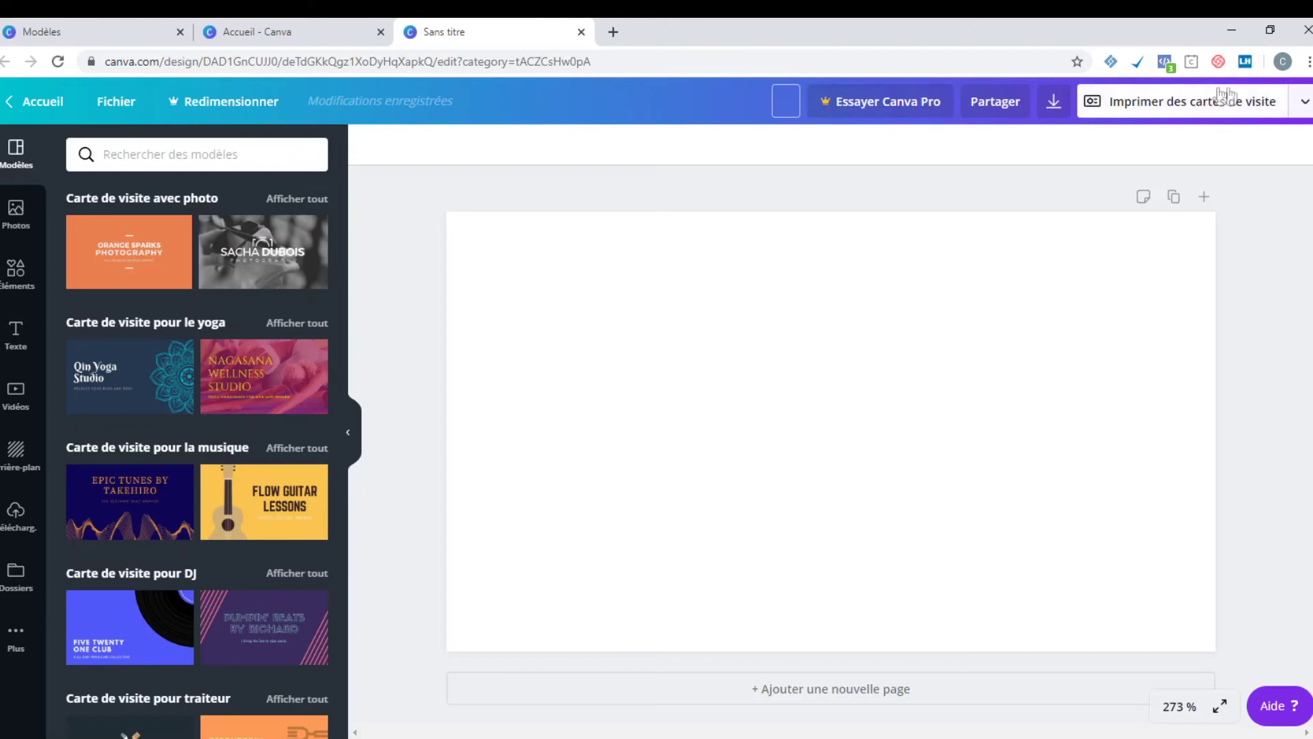
click(1304, 110)
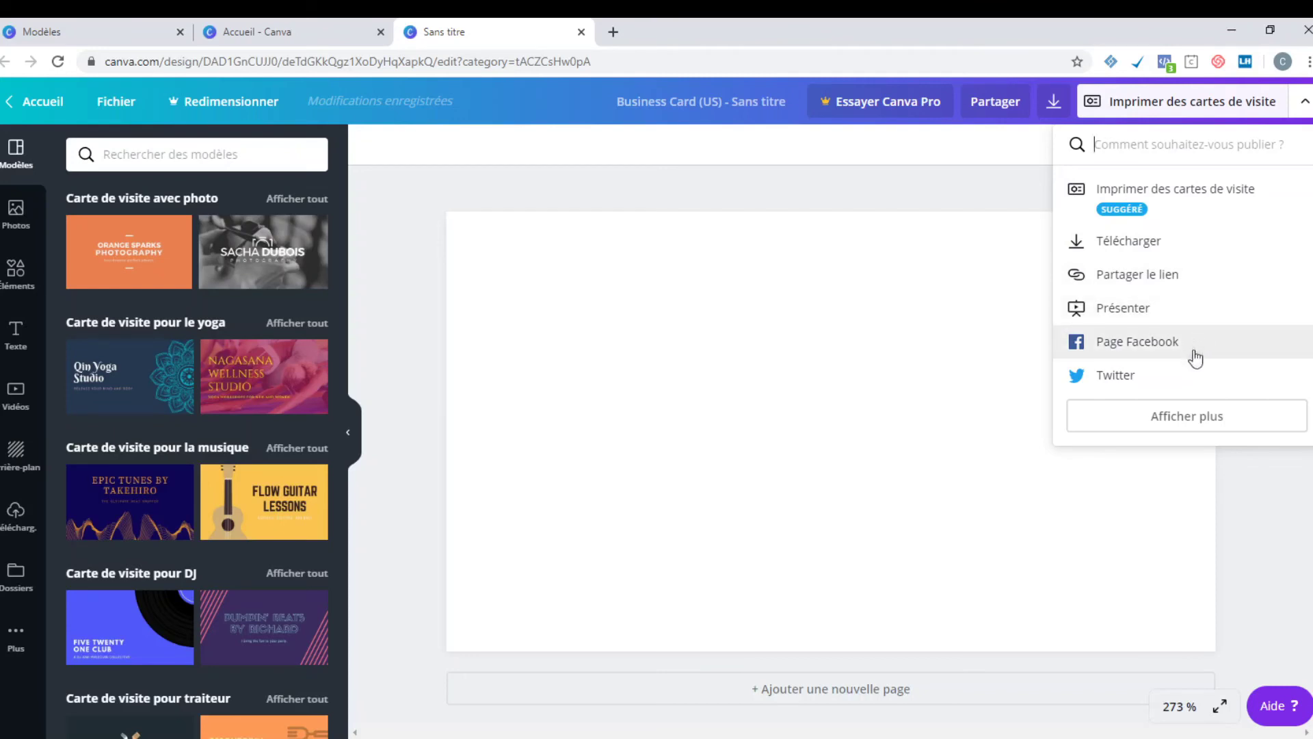
click(1201, 416)
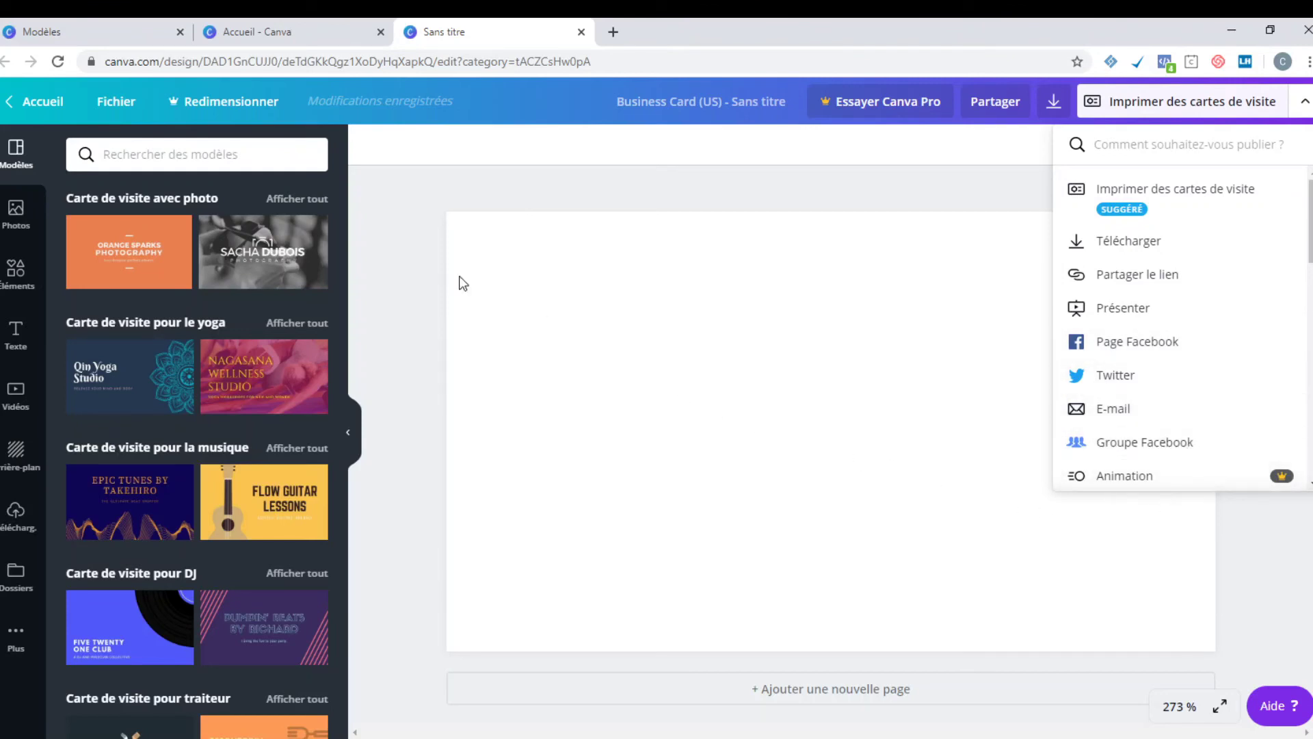
click(361, 227)
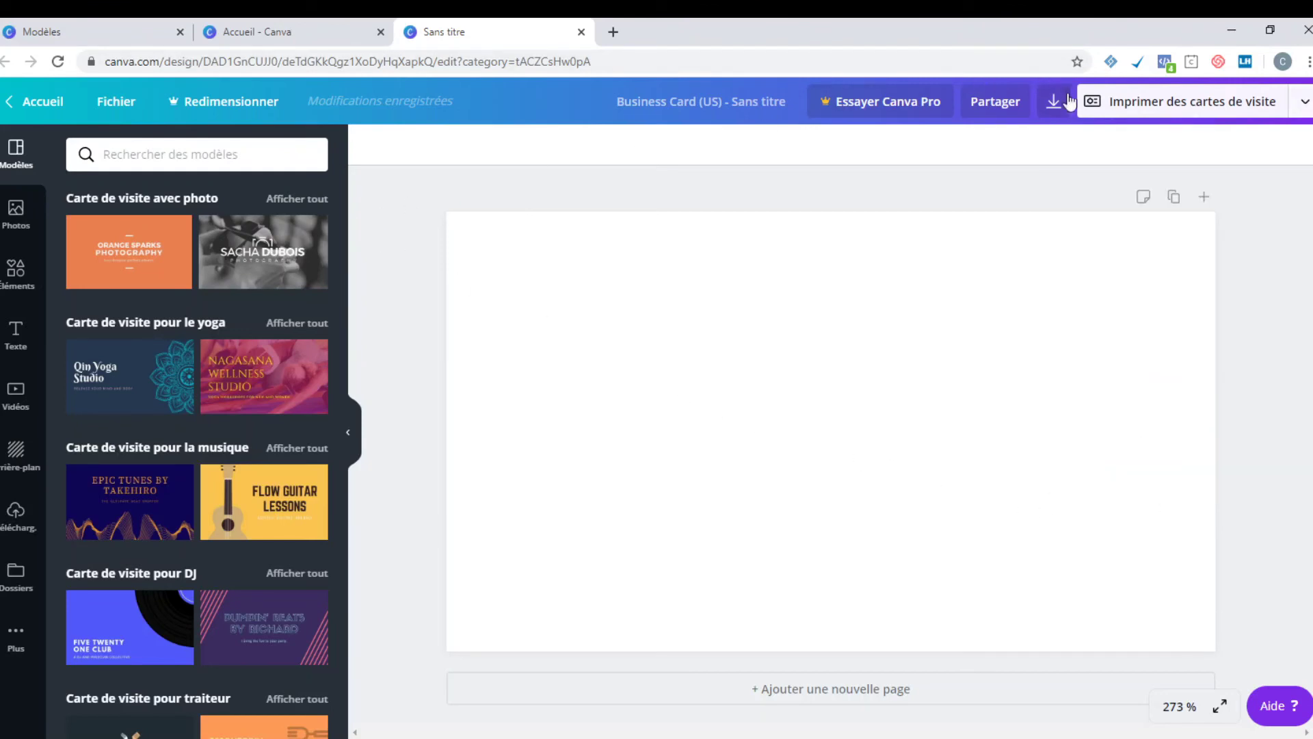
click(581, 32)
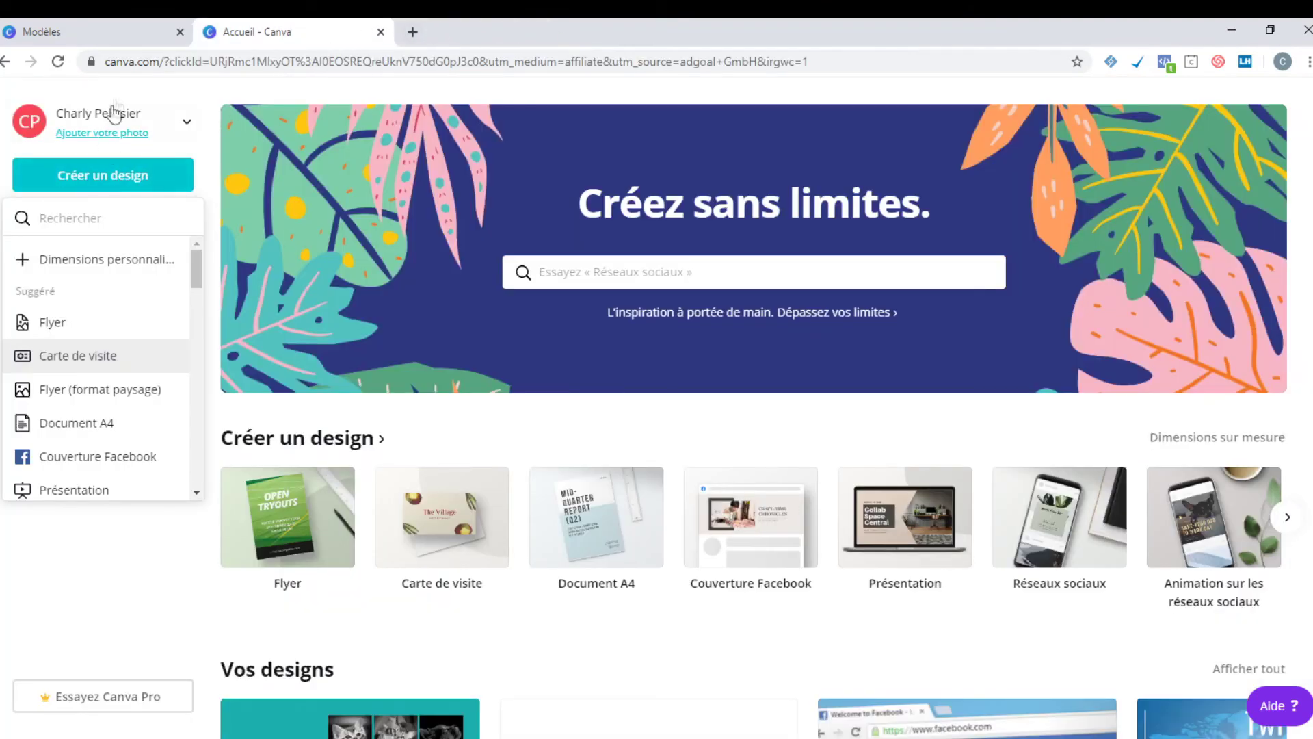
Browse the design types offered on the home page, from Flyer through Calendrier, and return to the start of the list.
click(176, 132)
click(137, 579)
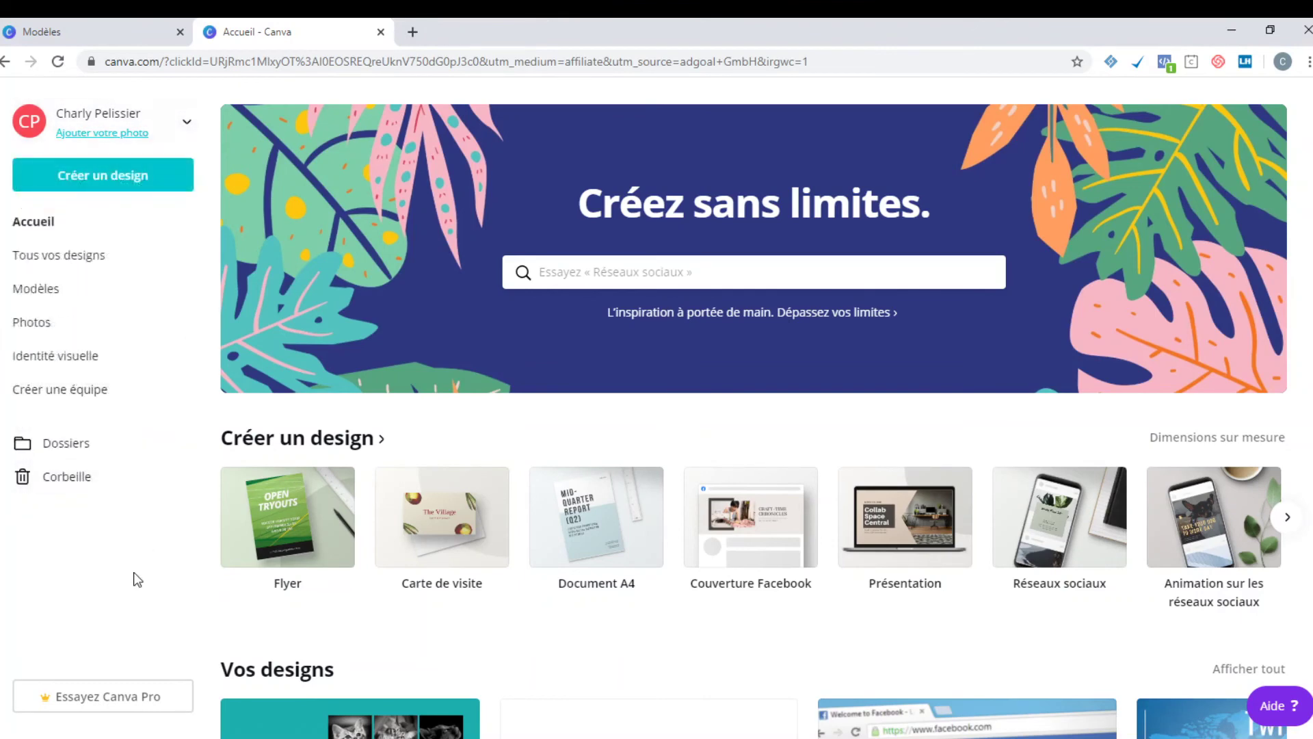
click(1286, 518)
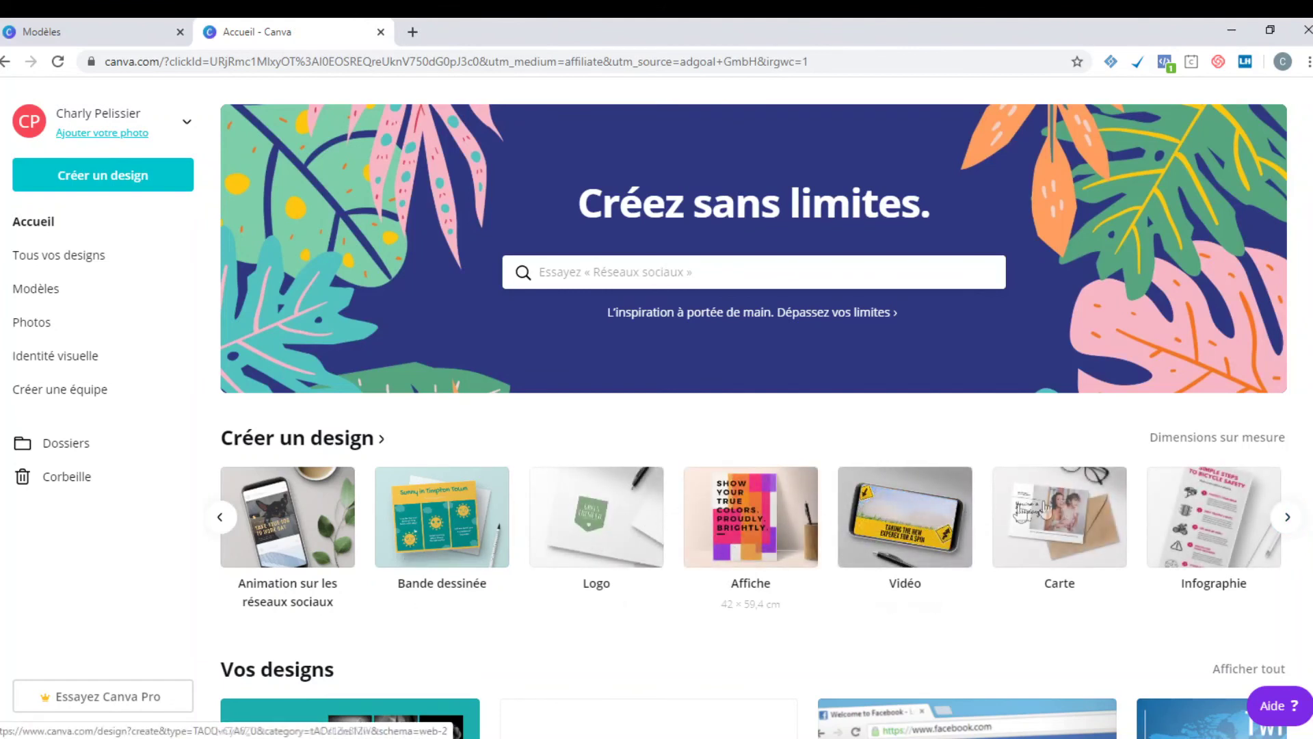
click(1287, 517)
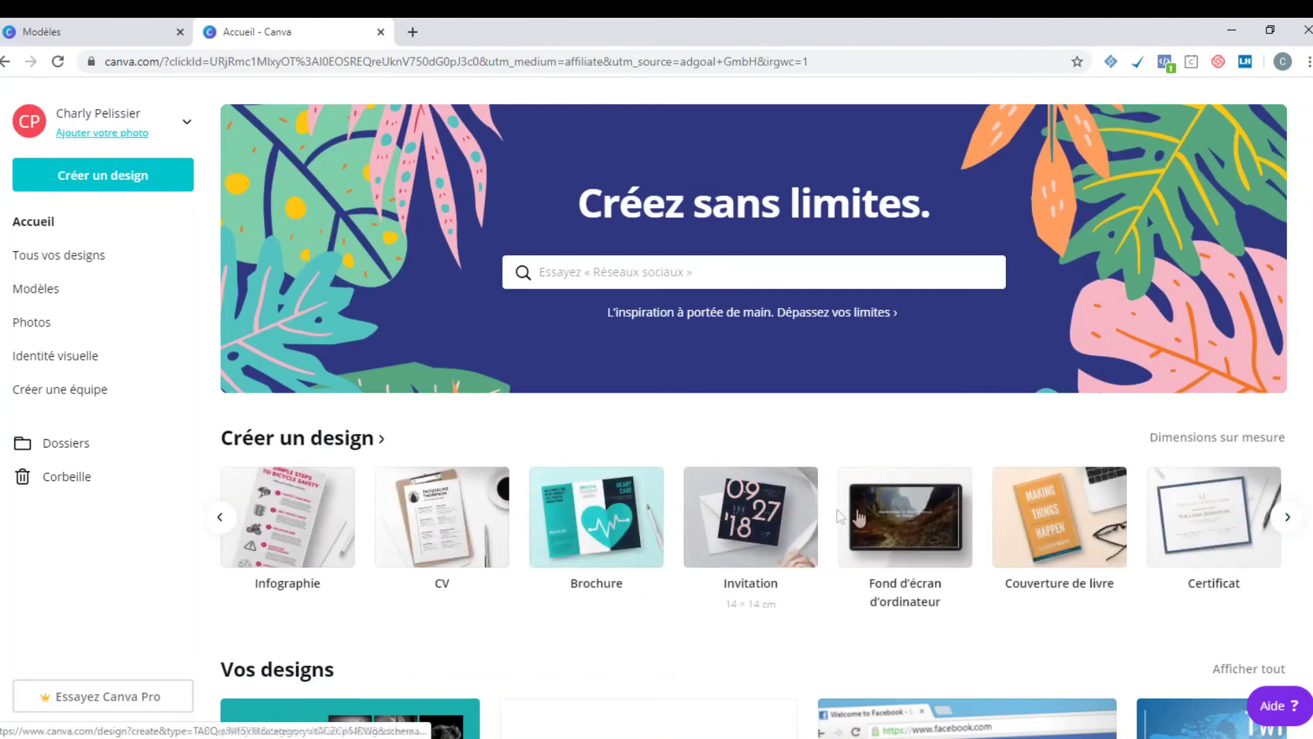
click(1290, 518)
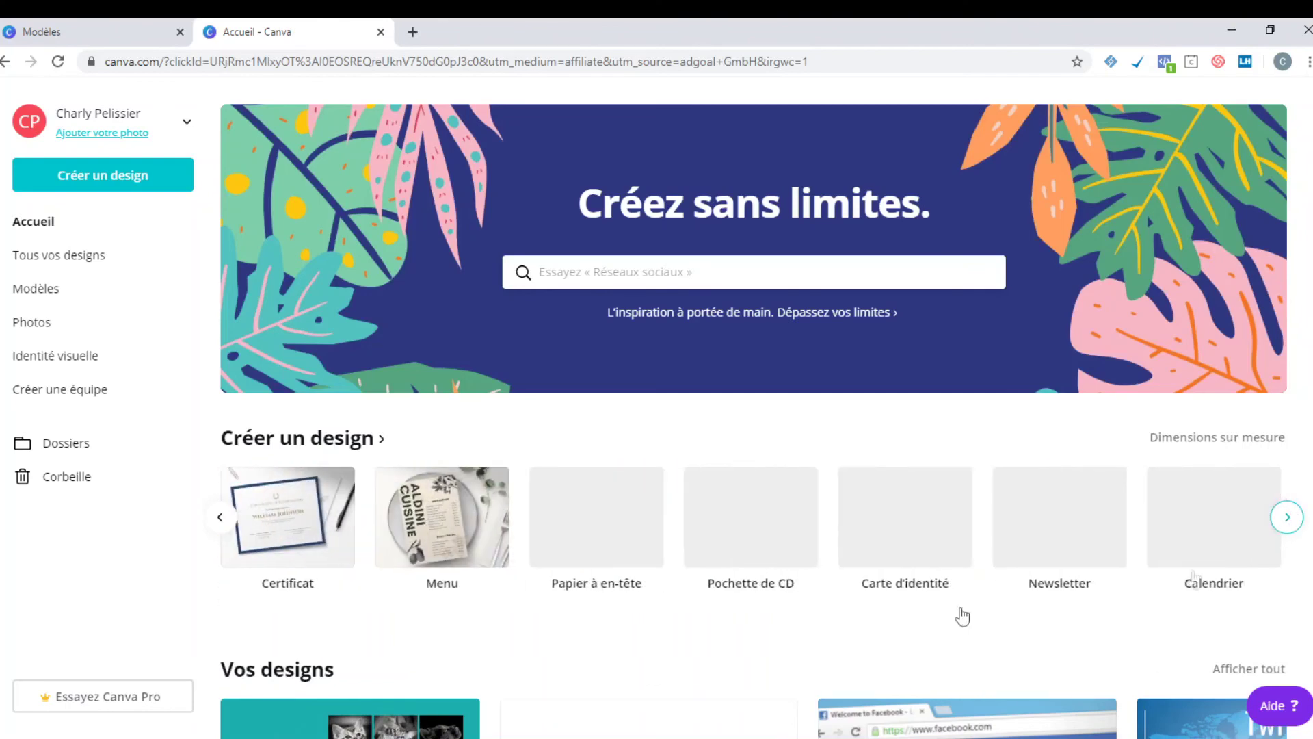
click(219, 518)
click(219, 517)
click(219, 517)
click(219, 518)
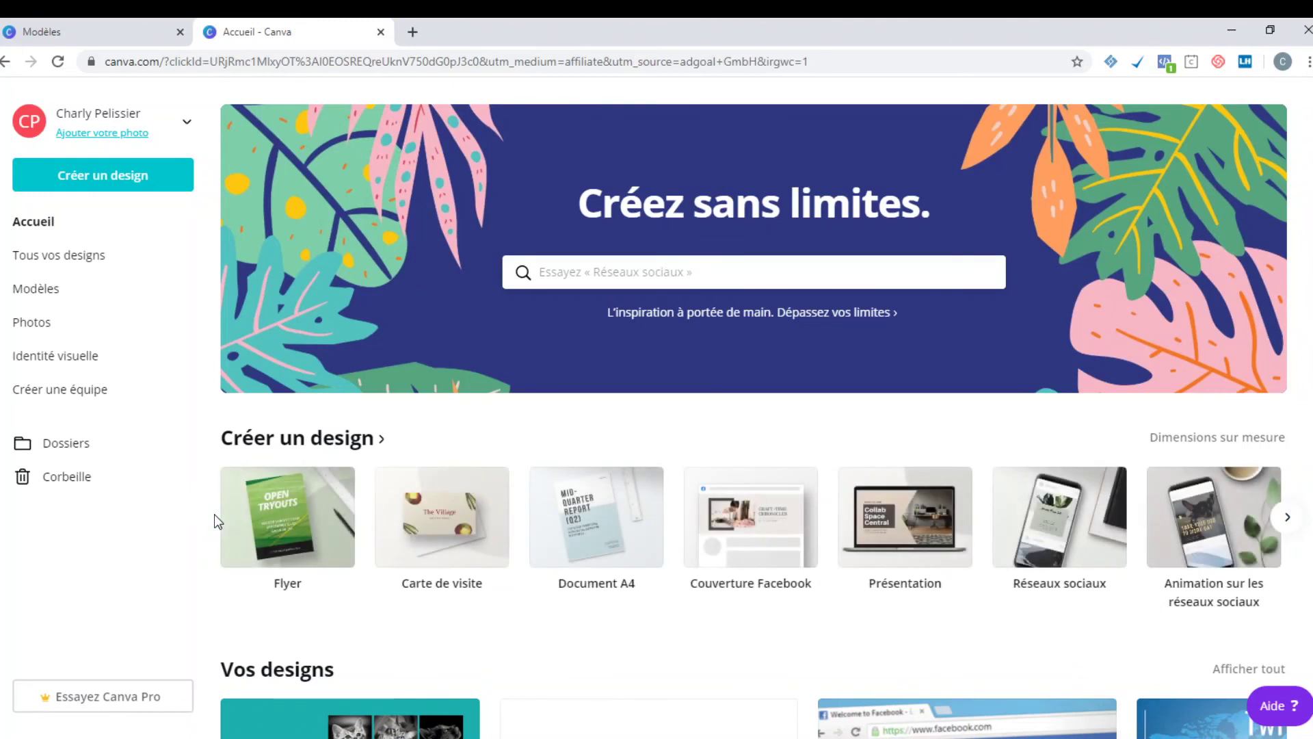